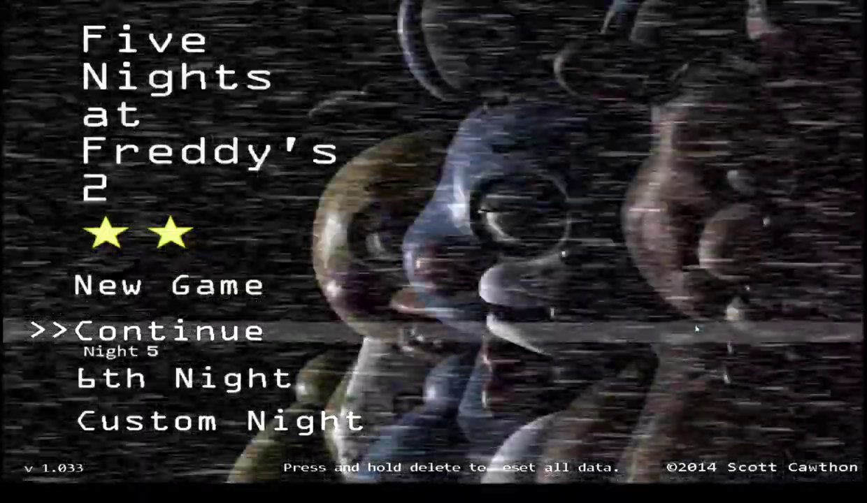
{"action": "left_click", "coordinate": [220, 421]}
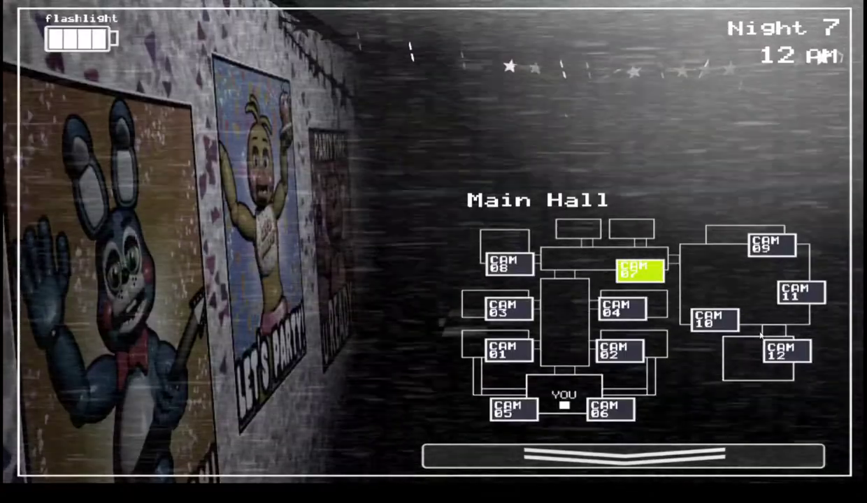
Wind the Prize Corner music box to full, briefly wear the Freddy mask, and light both vents
{"action": "left_click", "coordinate": [797, 294]}
{"action": "left_click_drag", "start_coordinate": [395, 379], "coordinate": [395, 380]}
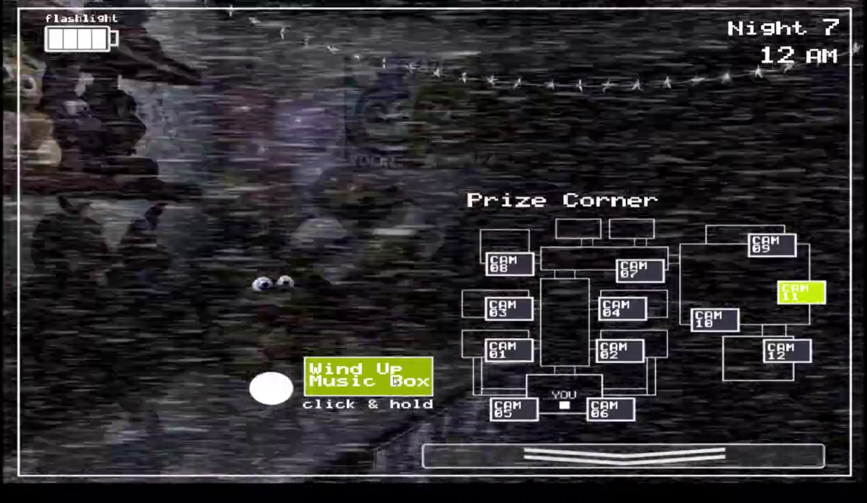
{"action": "left_click", "coordinate": [622, 455]}
{"action": "left_click", "coordinate": [210, 454]}
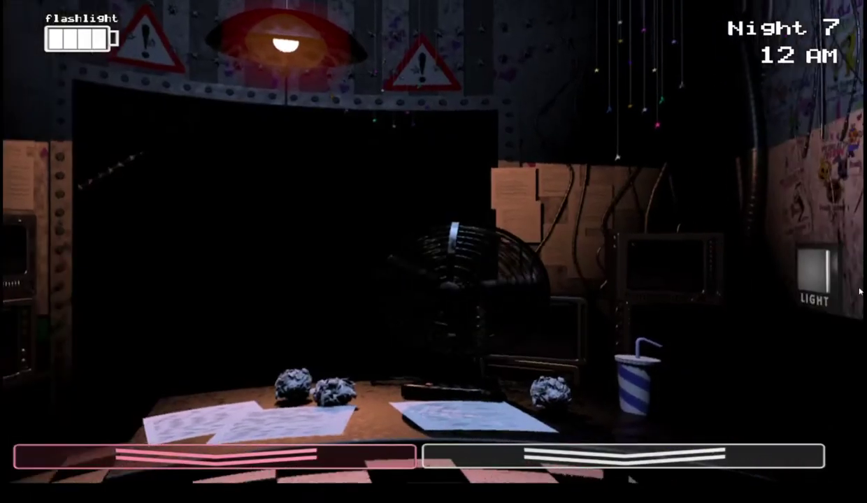
{"action": "left_click", "coordinate": [825, 273]}
{"action": "left_click", "coordinate": [88, 272]}
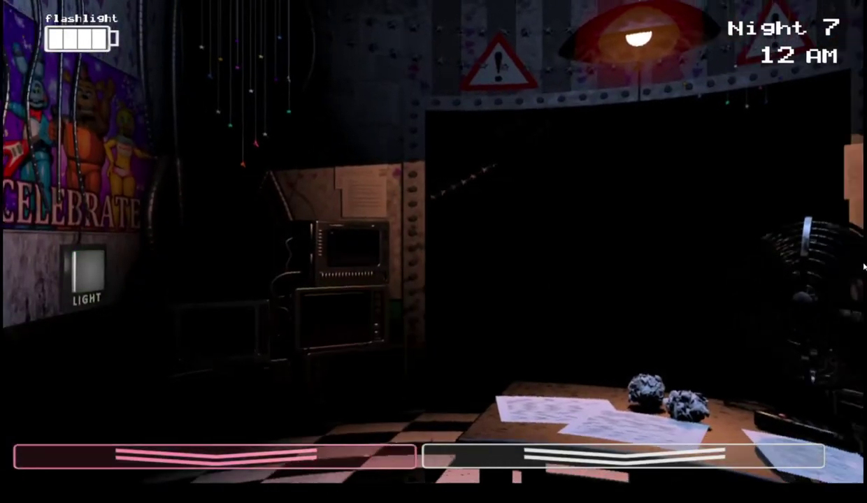
Recheck the right vent and hallway with the lights, then rewind the music box on CAM 11
{"action": "left_click", "coordinate": [727, 269]}
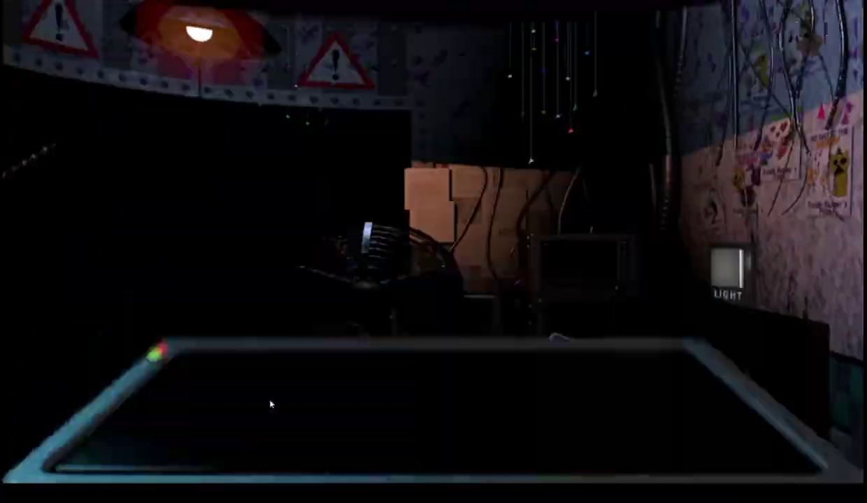
{"action": "key", "text": "ctrl"}
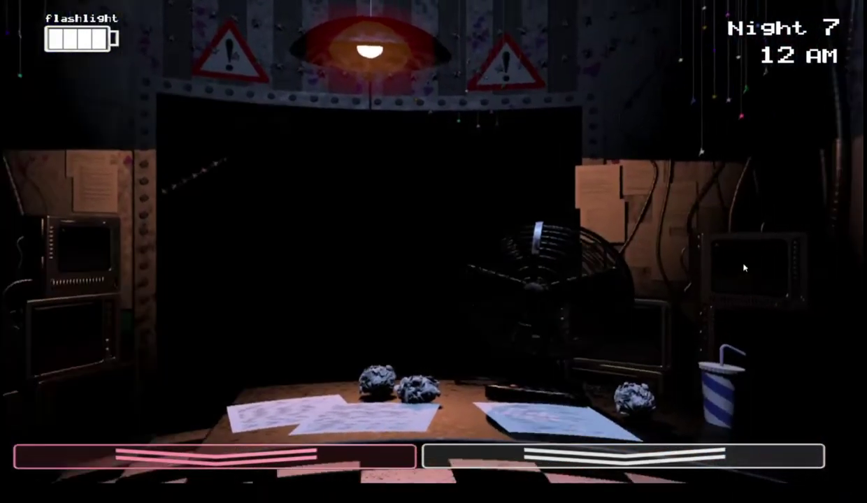
{"action": "left_click", "coordinate": [727, 262]}
{"action": "left_click", "coordinate": [622, 456]}
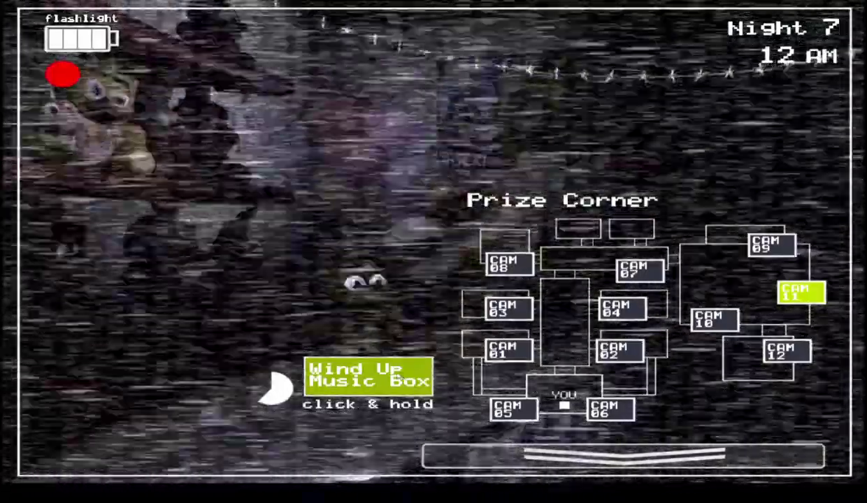
{"action": "left_click_drag", "start_coordinate": [400, 378], "coordinate": [400, 377]}
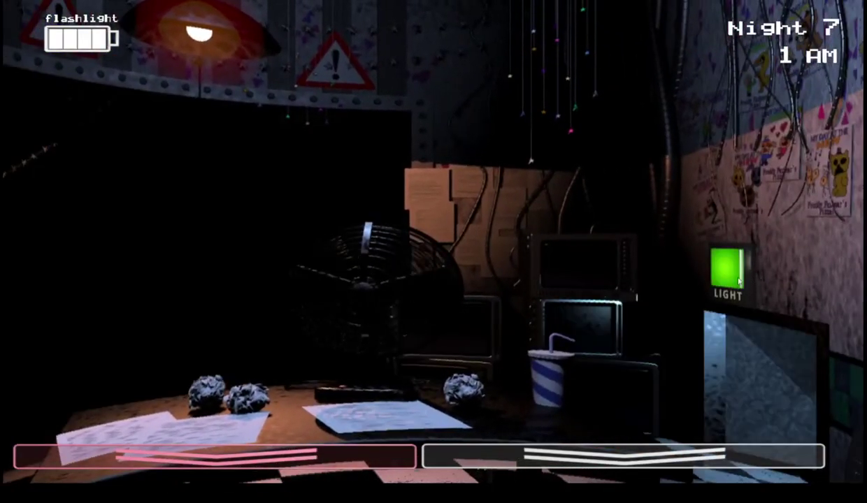
Rewind the Prize Corner music box to nearly full three times on CAM 11
{"action": "left_click", "coordinate": [769, 458]}
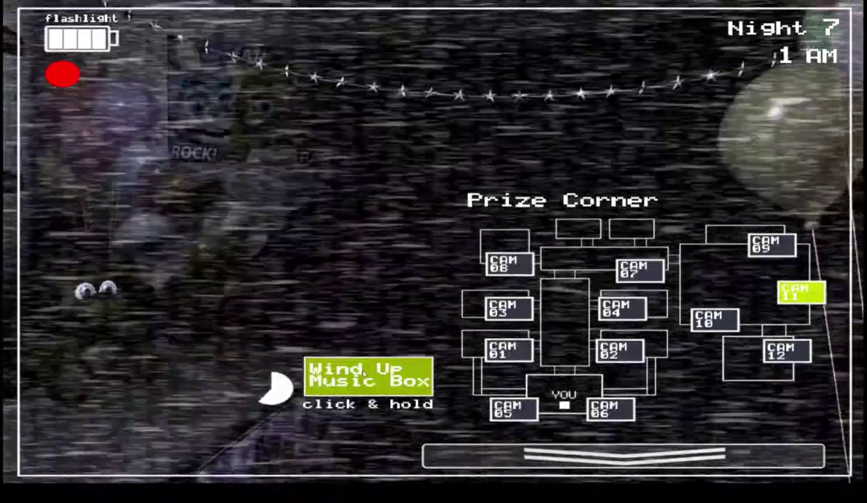
{"action": "left_click_drag", "start_coordinate": [364, 371], "coordinate": [360, 370]}
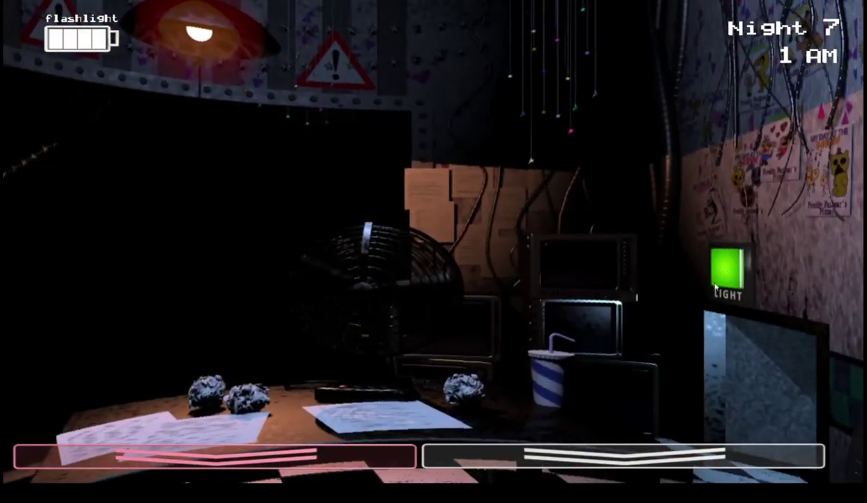
{"action": "left_click", "coordinate": [623, 457]}
{"action": "left_click_drag", "start_coordinate": [364, 369], "coordinate": [364, 370]}
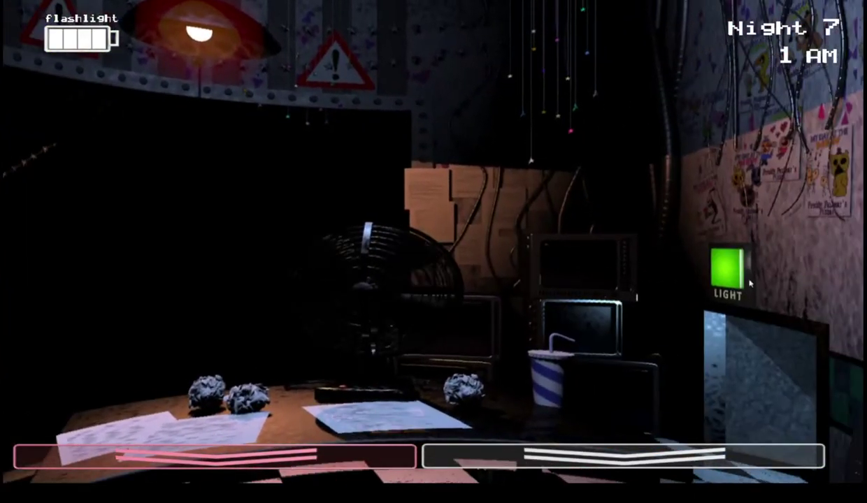
{"action": "left_click", "coordinate": [623, 458]}
{"action": "left_click_drag", "start_coordinate": [368, 376], "coordinate": [368, 375]}
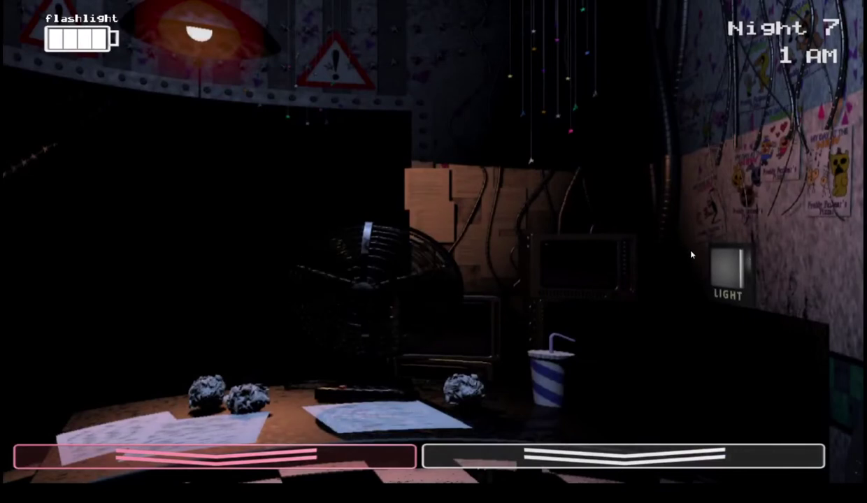
Light the right vent and the hallway, then wind the music box nearly full again
{"action": "left_click", "coordinate": [727, 270]}
{"action": "key", "text": "ctrl"}
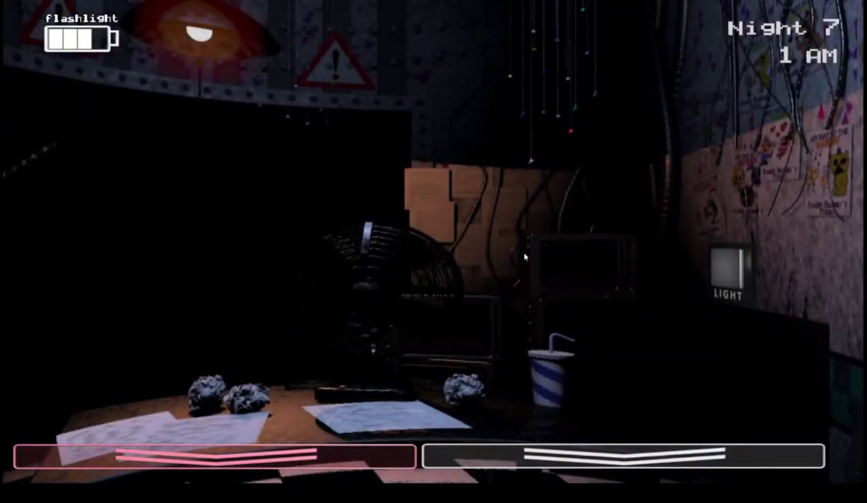
{"action": "mouse_move", "coordinate": [623, 456]}
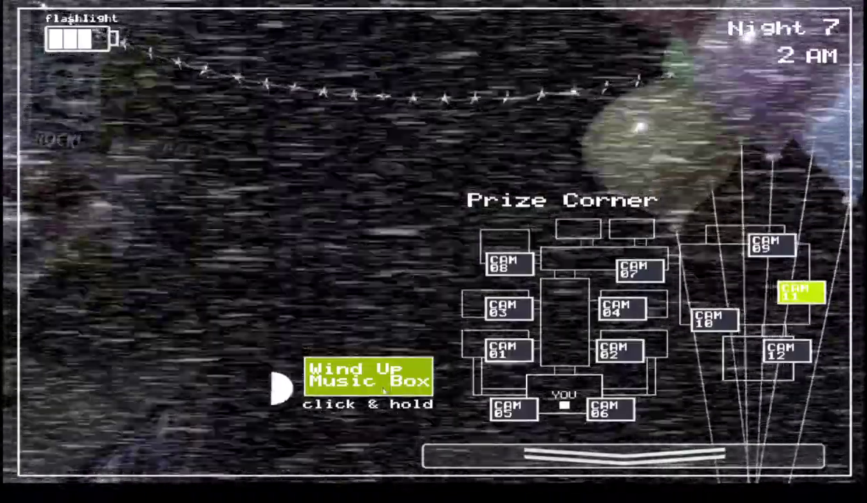
{"action": "left_click_drag", "start_coordinate": [369, 378], "coordinate": [369, 378]}
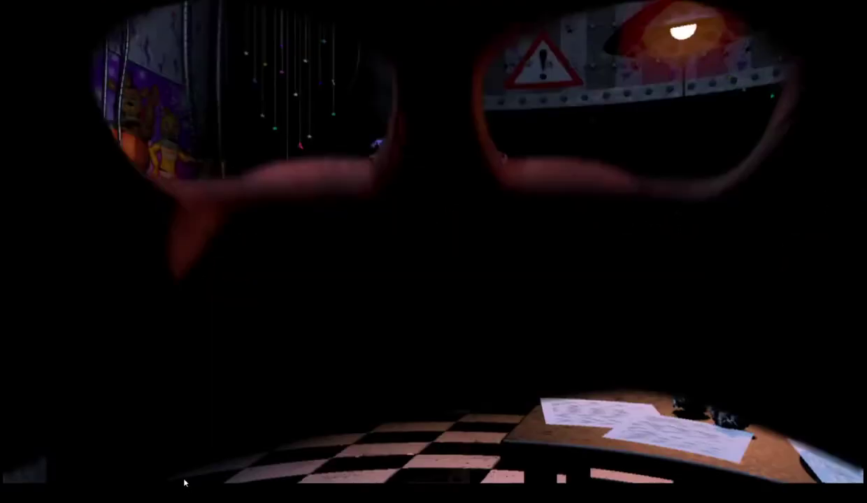
Remove the mask, light the hallway and vents, and wind the music box until Toy Freddy attacks
{"action": "left_click", "coordinate": [129, 262]}
{"action": "key", "text": "ctrl"}
{"action": "left_click", "coordinate": [727, 276]}
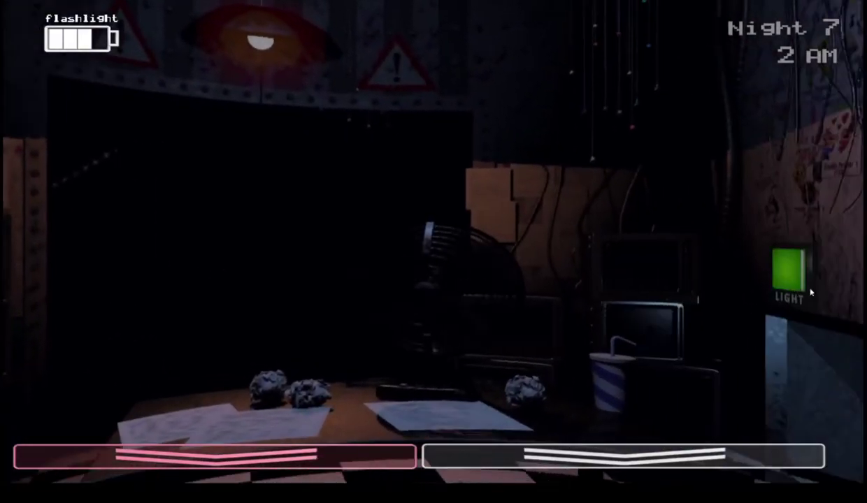
{"action": "left_click", "coordinate": [576, 479]}
{"action": "left_click_drag", "start_coordinate": [367, 377], "coordinate": [367, 377]}
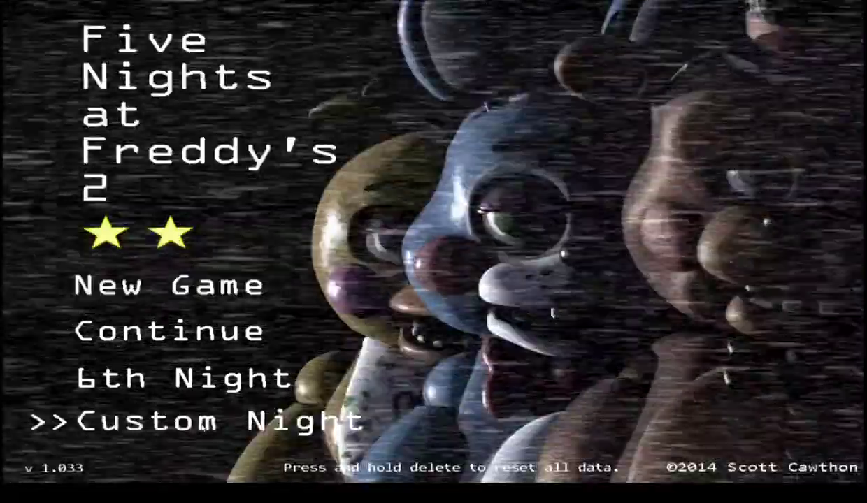
Choose Custom Night on the main menu to set up Night 7 again
{"action": "left_click", "coordinate": [210, 422]}
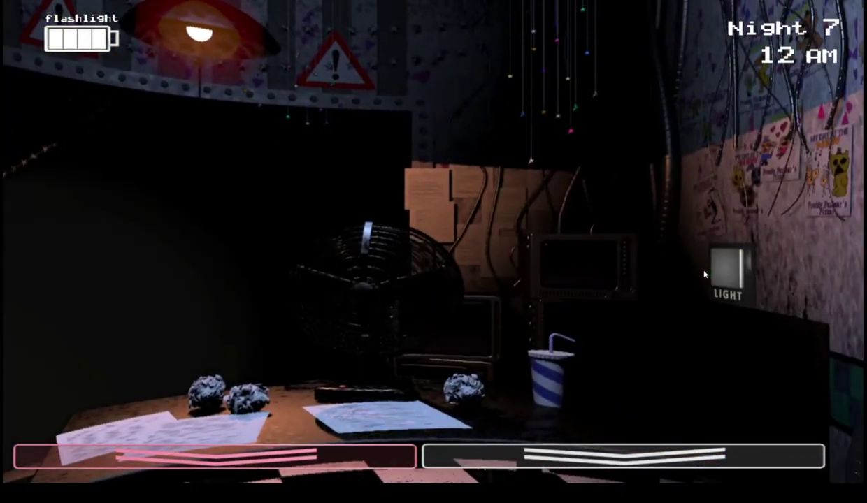
Wind the music box to full, briefly wear the Freddy mask, then check the hallway
{"action": "left_click", "coordinate": [658, 448]}
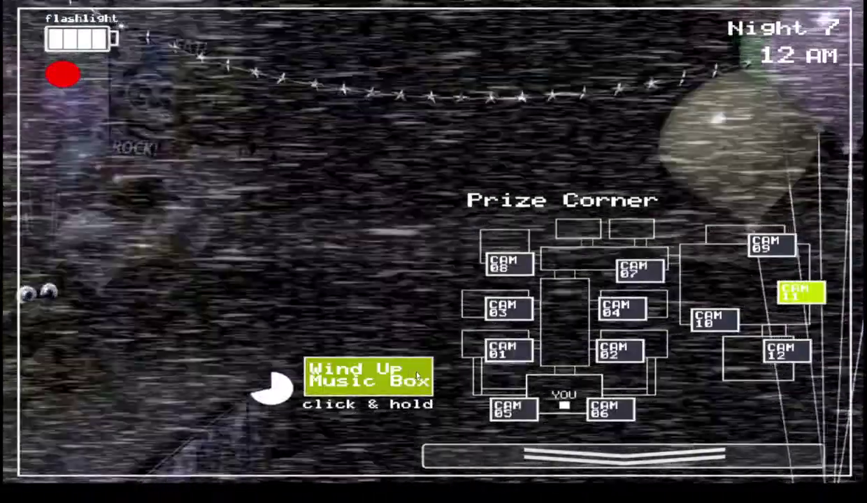
{"action": "left_click_drag", "start_coordinate": [417, 378], "coordinate": [412, 375]}
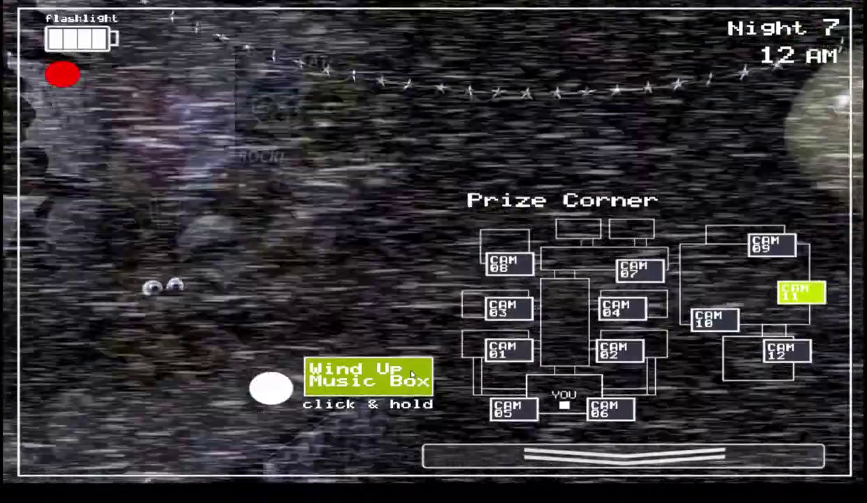
{"action": "left_click", "coordinate": [622, 455]}
{"action": "left_click", "coordinate": [230, 467]}
{"action": "left_click", "coordinate": [214, 456]}
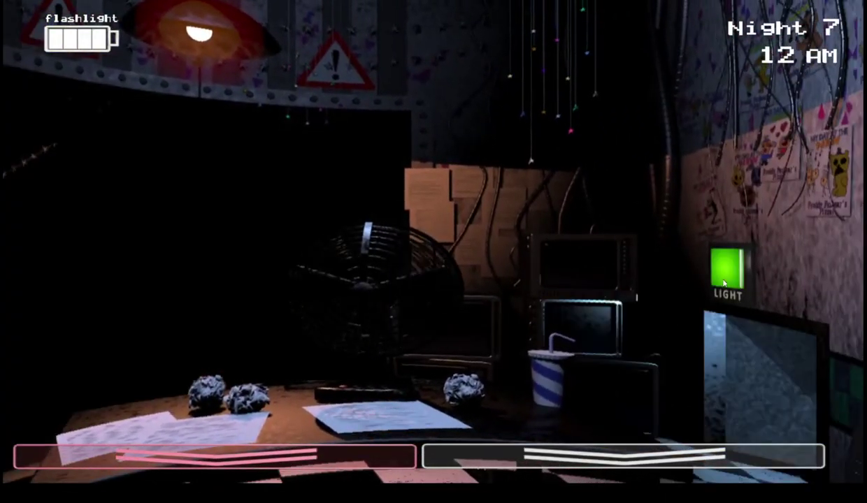
{"action": "left_click", "coordinate": [622, 455]}
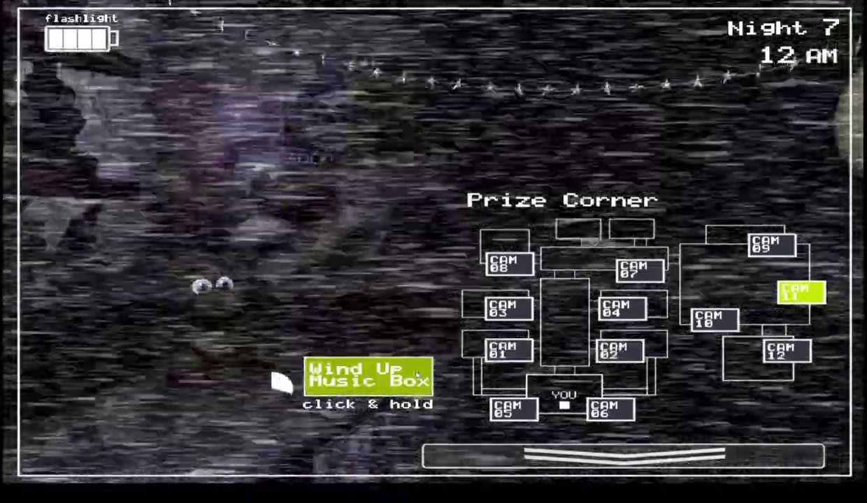
Wind the music box further, light the left and right vents, then wind it to full
{"action": "left_click_drag", "start_coordinate": [281, 383], "coordinate": [276, 390]}
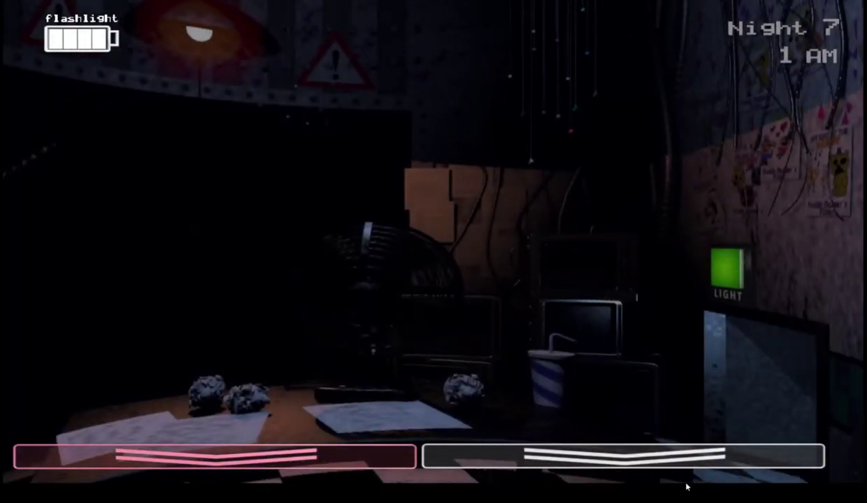
{"action": "left_click", "coordinate": [687, 458]}
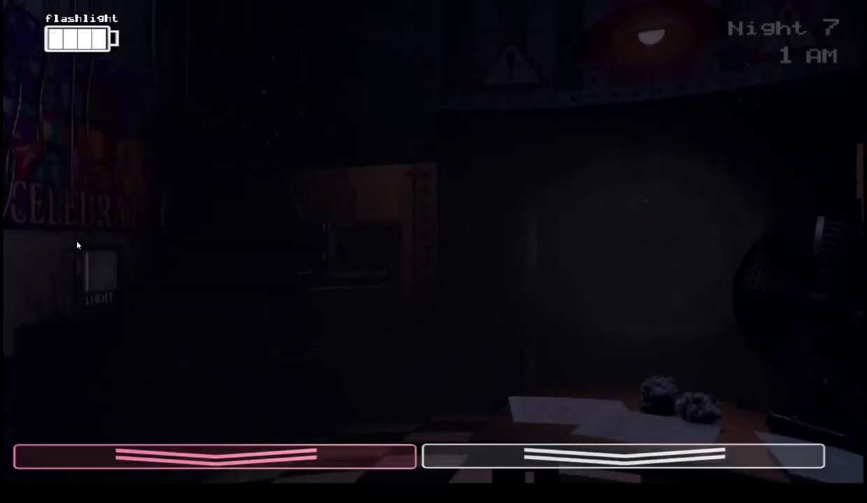
{"action": "left_click", "coordinate": [98, 269]}
{"action": "left_click", "coordinate": [708, 258]}
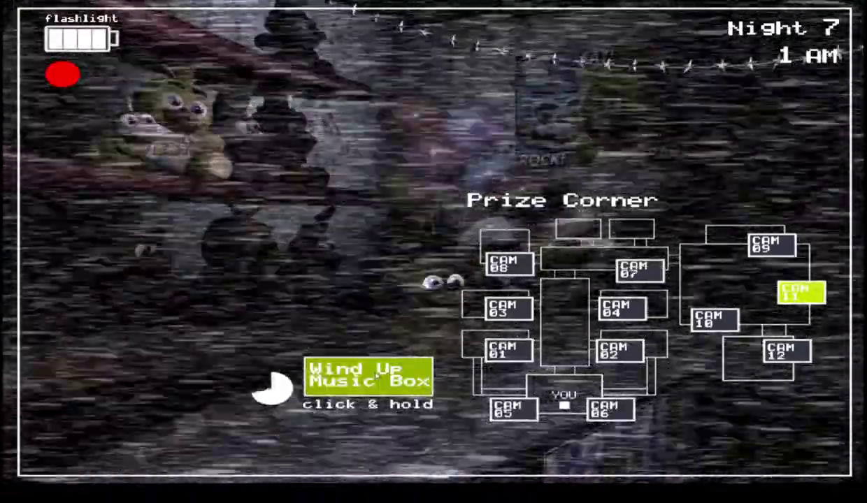
{"action": "left_click_drag", "start_coordinate": [377, 376], "coordinate": [377, 376]}
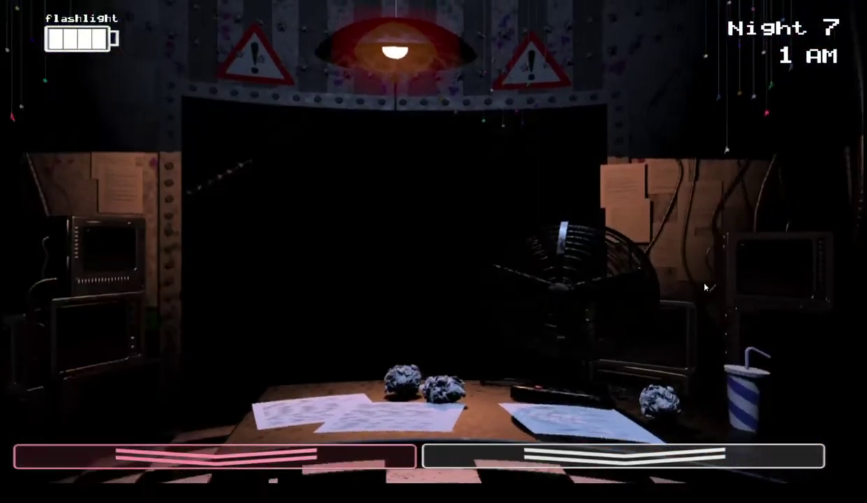
Keep topping up the Prize Corner music box on CAM 11 through 2 AM
{"action": "left_click", "coordinate": [629, 455]}
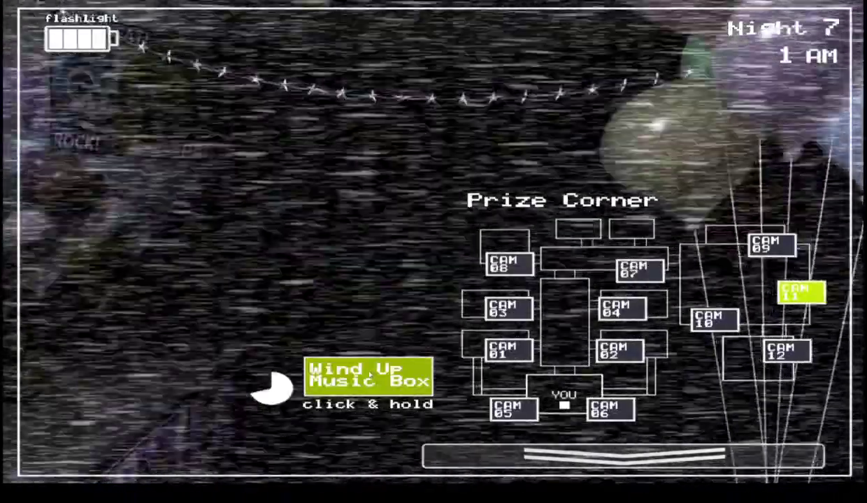
{"action": "left_click_drag", "start_coordinate": [368, 374], "coordinate": [369, 374]}
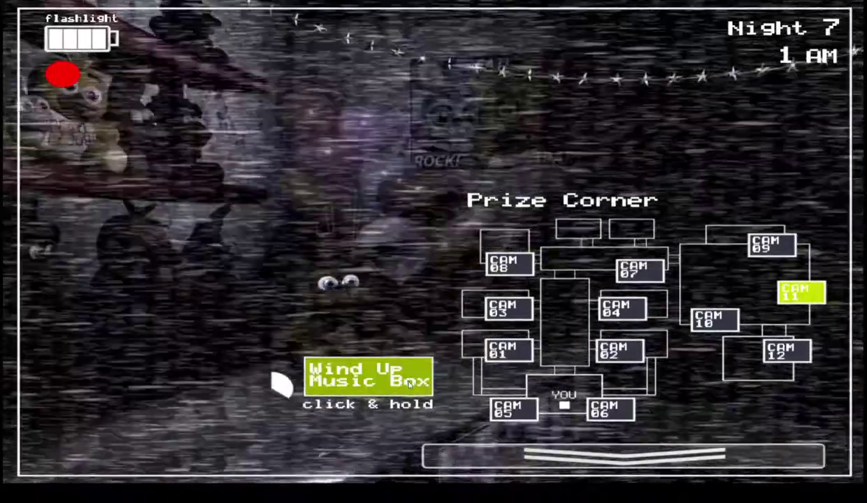
{"action": "left_click_drag", "start_coordinate": [410, 381], "coordinate": [411, 381]}
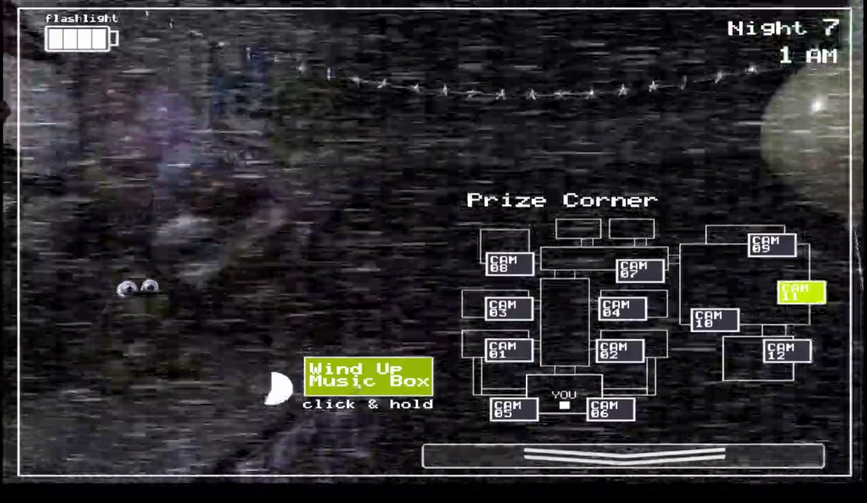
{"action": "left_click_drag", "start_coordinate": [368, 376], "coordinate": [369, 375]}
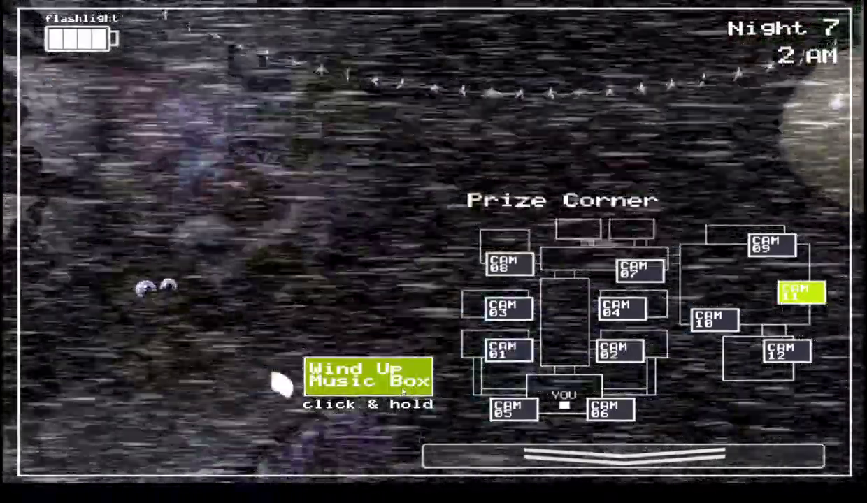
{"action": "left_click_drag", "start_coordinate": [282, 384], "coordinate": [272, 390]}
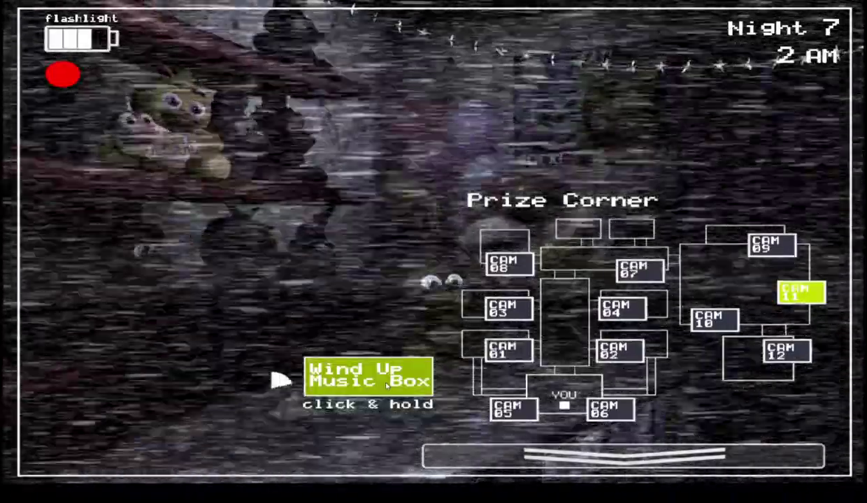
{"action": "left_click_drag", "start_coordinate": [386, 386], "coordinate": [387, 386]}
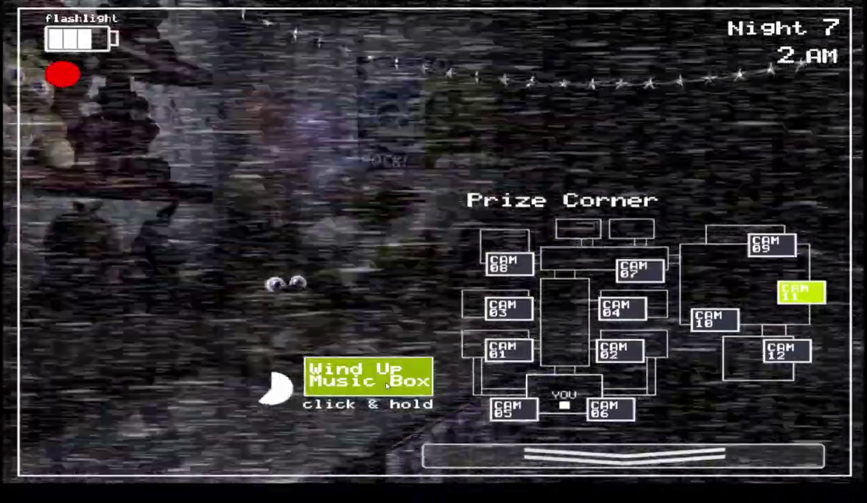
{"action": "left_click_drag", "start_coordinate": [374, 370], "coordinate": [402, 371]}
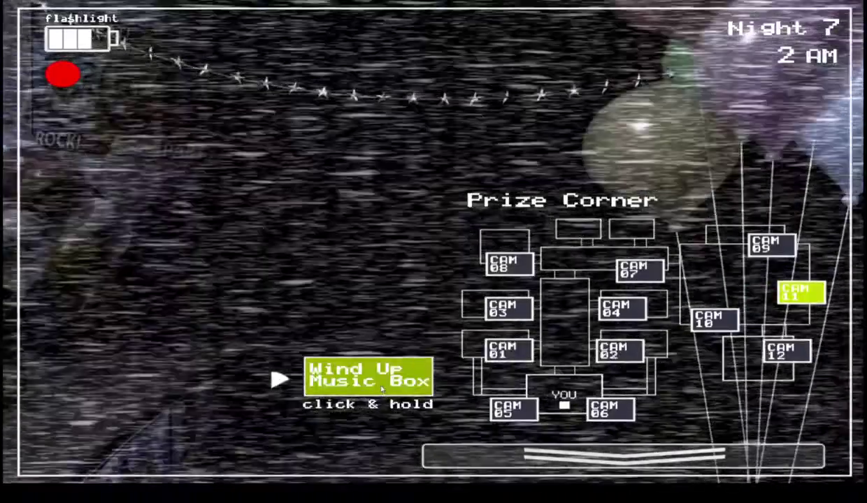
Finish winding the Prize Corner music box at 3 AM
{"action": "left_click_drag", "start_coordinate": [382, 388], "coordinate": [381, 383]}
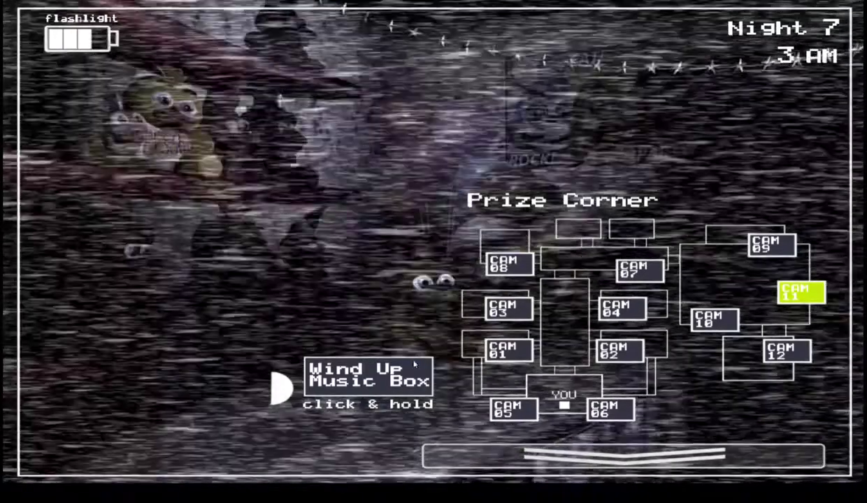
Wind the music box full, then switch to CAM 08 and CAM 07 before the Game Over
{"action": "left_click", "coordinate": [368, 376]}
{"action": "mouse_move", "coordinate": [623, 455]}
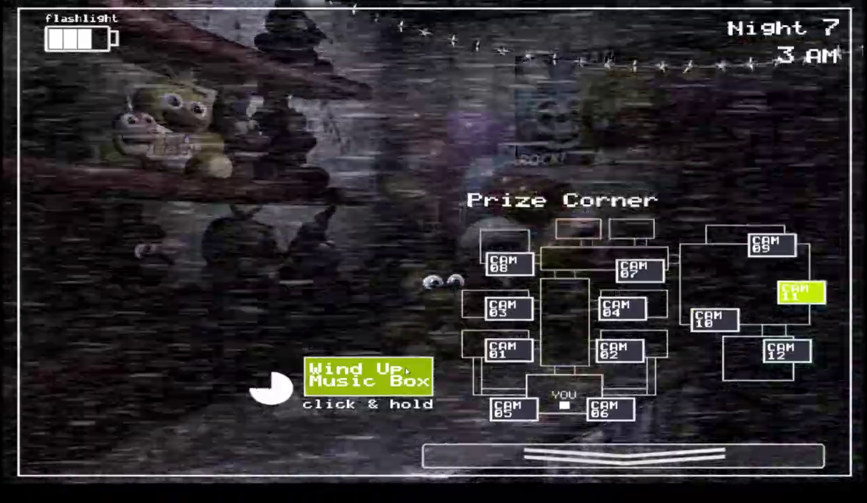
{"action": "left_click_drag", "start_coordinate": [405, 370], "coordinate": [405, 371]}
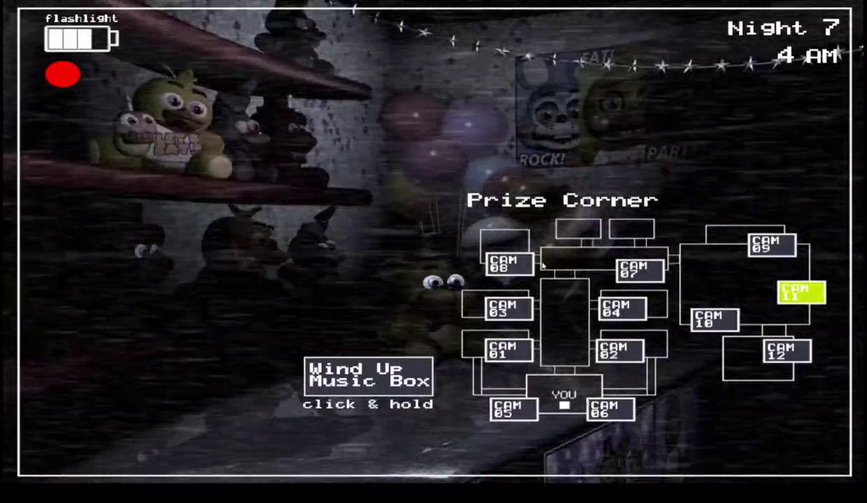
{"action": "left_click", "coordinate": [508, 264]}
{"action": "left_click", "coordinate": [637, 272]}
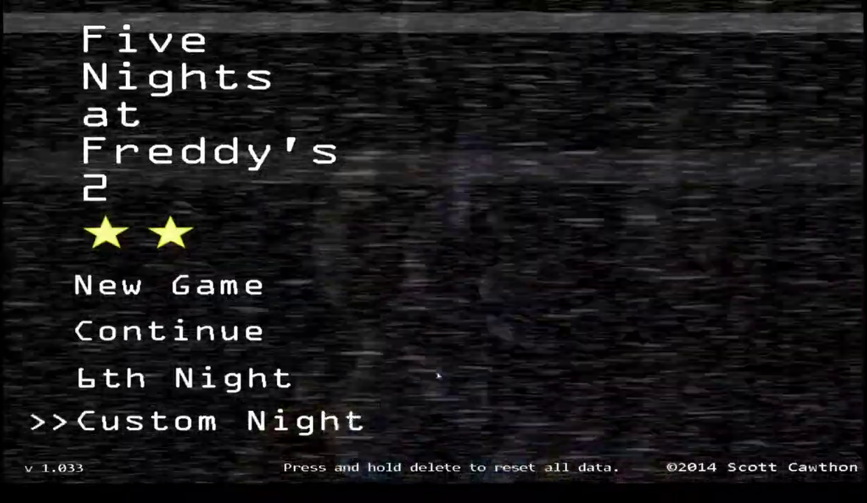
Select Custom Night on the main menu to begin a third Night 7 attempt
{"action": "left_click", "coordinate": [221, 421]}
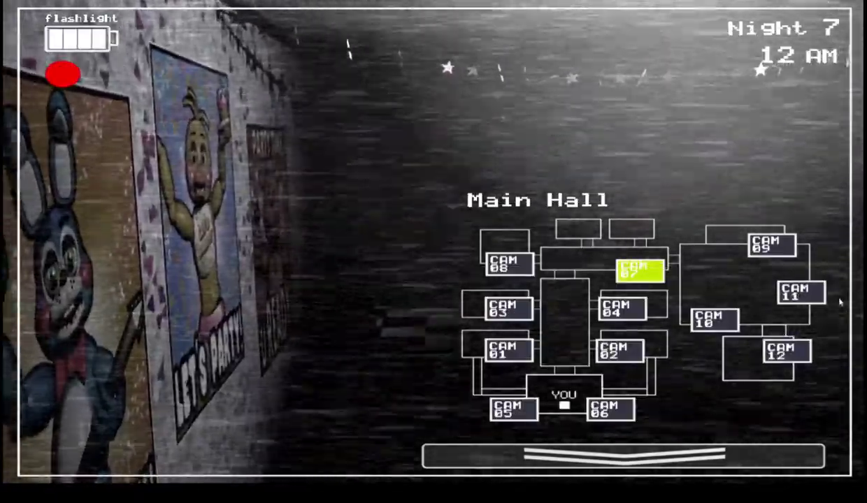
Switch to CAM 11 and wind the Prize Corner music box to full five times
{"action": "left_click", "coordinate": [801, 292]}
{"action": "left_click_drag", "start_coordinate": [369, 376], "coordinate": [397, 368]}
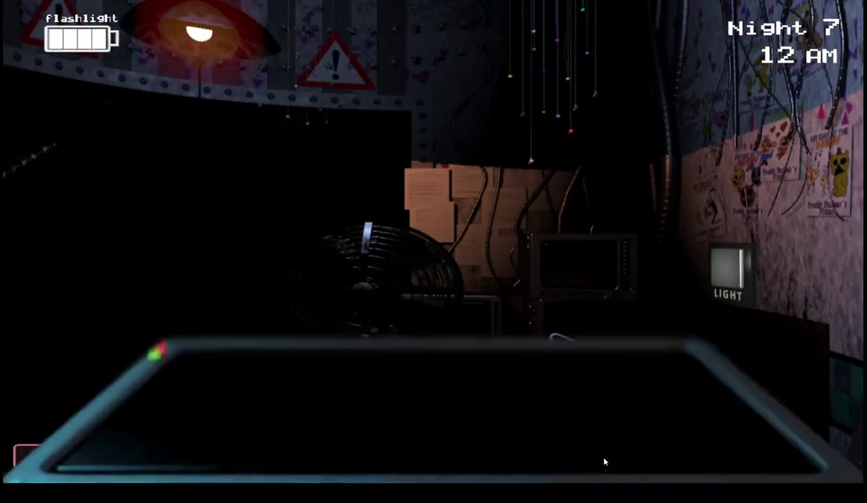
{"action": "left_click_drag", "start_coordinate": [397, 378], "coordinate": [398, 377]}
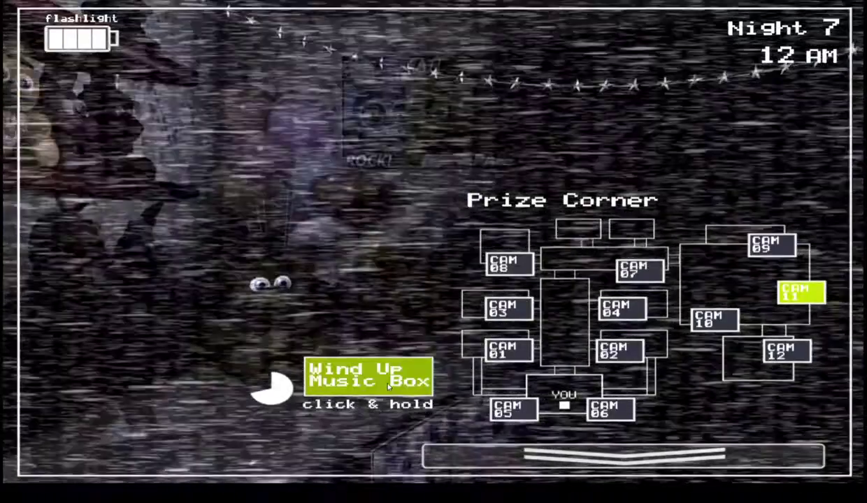
{"action": "left_click_drag", "start_coordinate": [390, 386], "coordinate": [389, 386]}
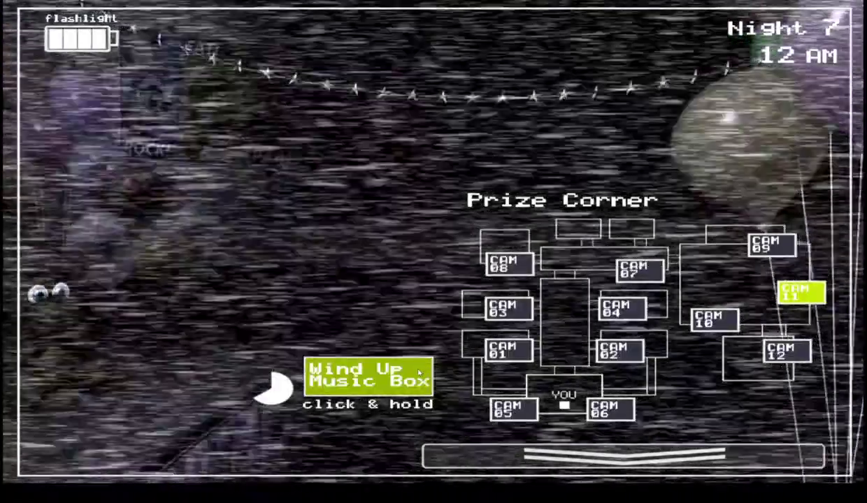
{"action": "left_click_drag", "start_coordinate": [419, 372], "coordinate": [419, 371]}
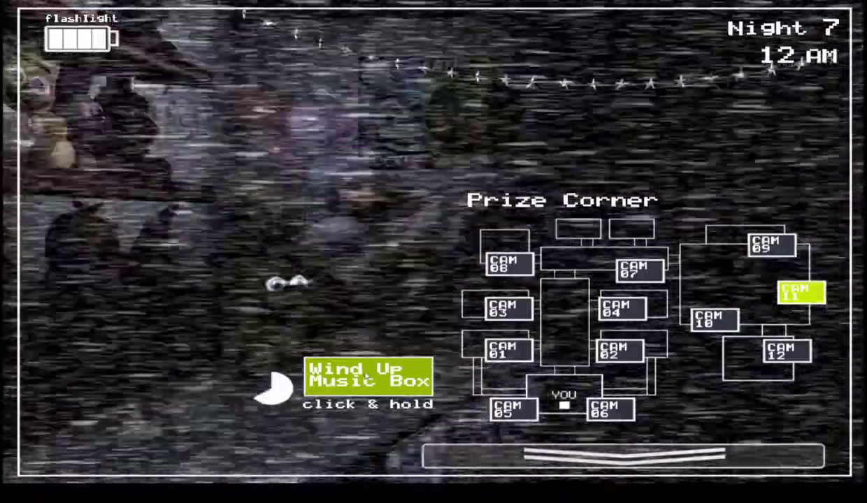
{"action": "left_click_drag", "start_coordinate": [366, 376], "coordinate": [385, 374]}
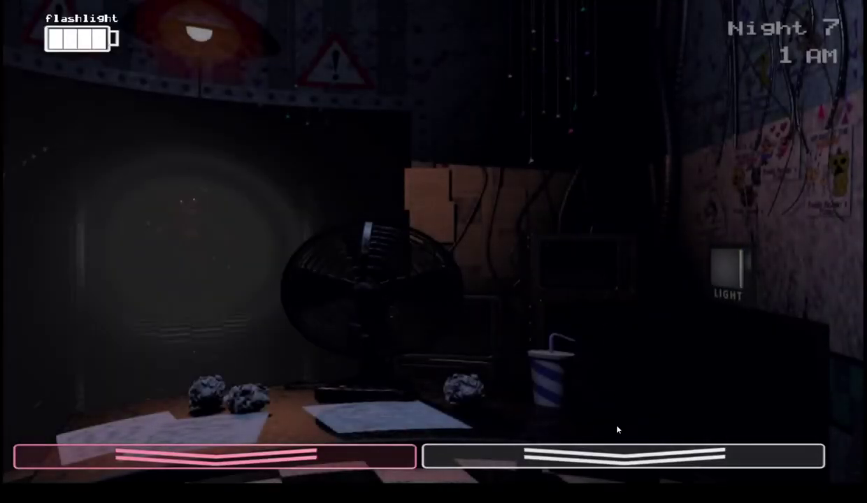
Open the CAM 11 feed and wind the music box before losing at 1 AM
{"action": "left_click", "coordinate": [617, 451]}
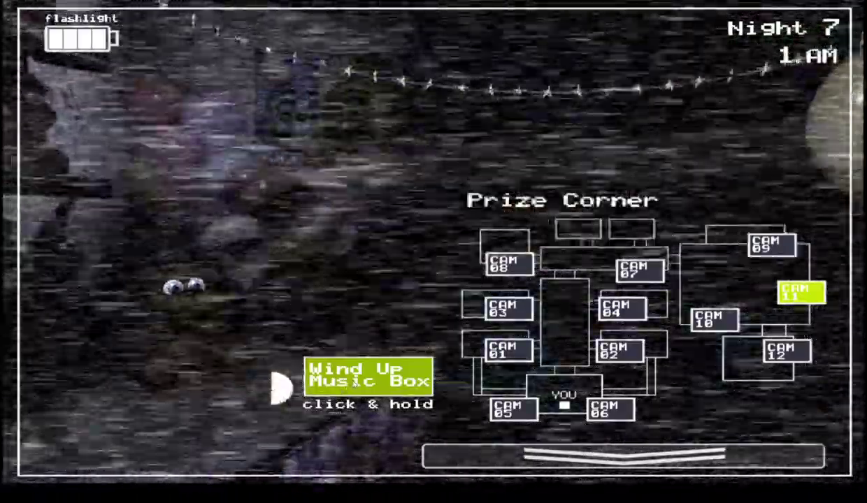
{"action": "left_click_drag", "start_coordinate": [281, 385], "coordinate": [273, 391]}
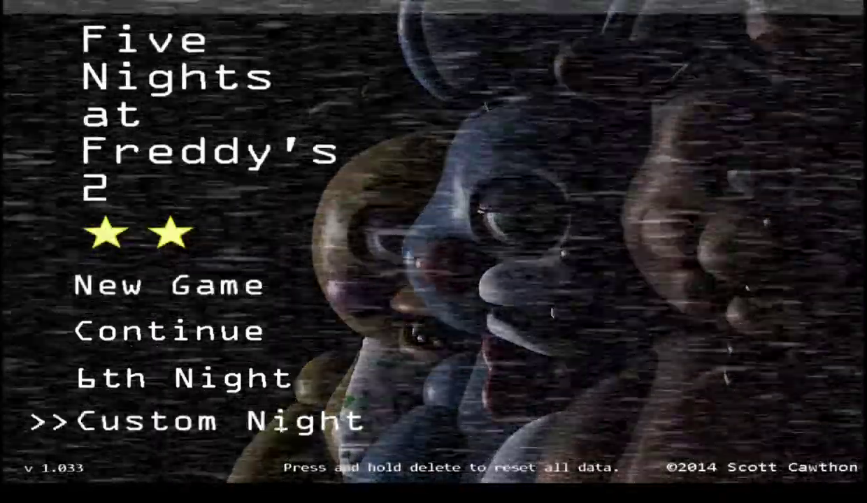
Open the Custom Night setup to begin a fourth Night 7 attempt
{"action": "left_click", "coordinate": [210, 416]}
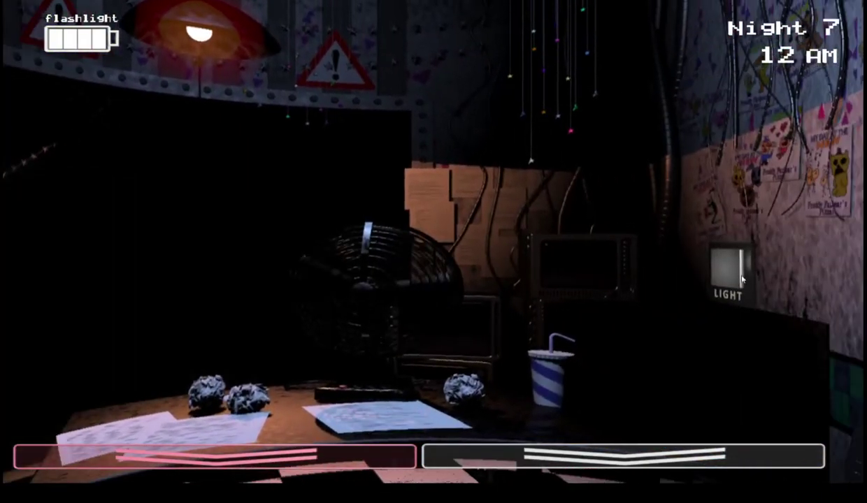
Raise the Prize Corner camera feed and wind the music box nearly full
{"action": "left_click", "coordinate": [713, 456]}
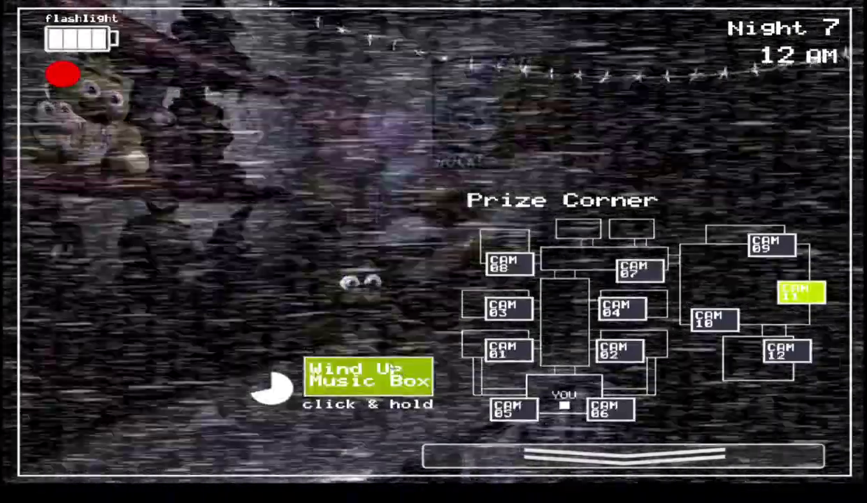
{"action": "left_click_drag", "start_coordinate": [378, 377], "coordinate": [395, 370]}
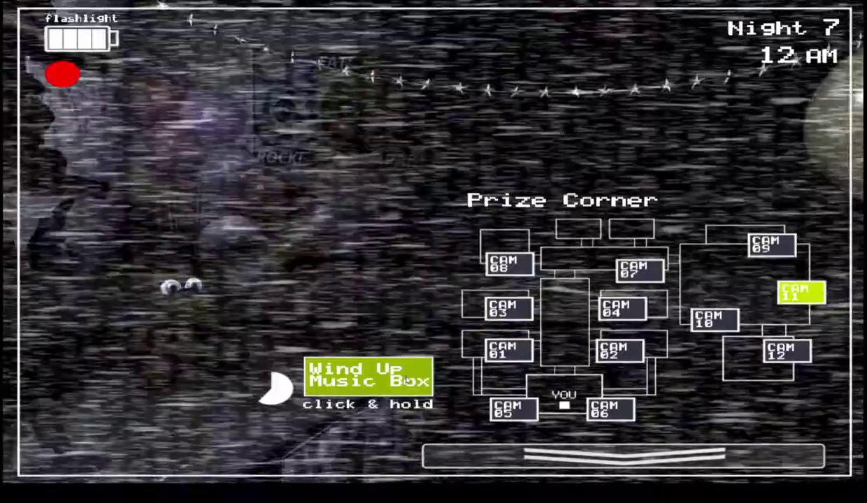
{"action": "left_click_drag", "start_coordinate": [409, 378], "coordinate": [406, 381]}
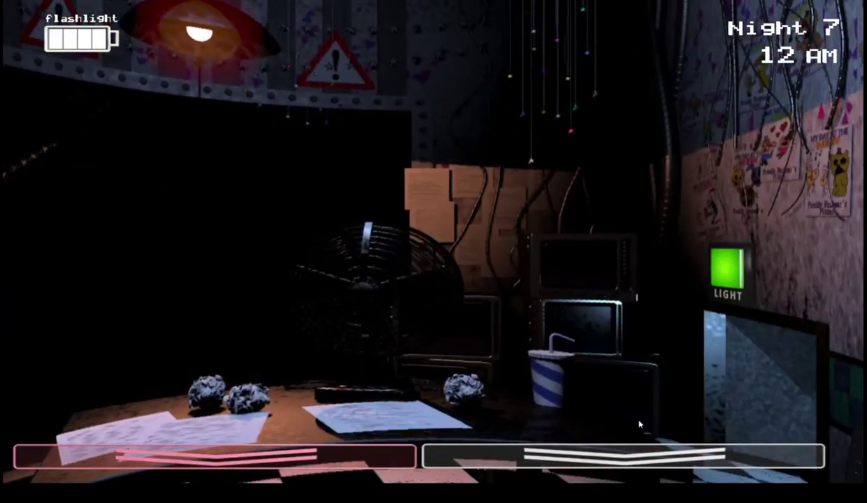
Top up the music box wind from the Prize Corner camera
{"action": "left_click", "coordinate": [618, 455]}
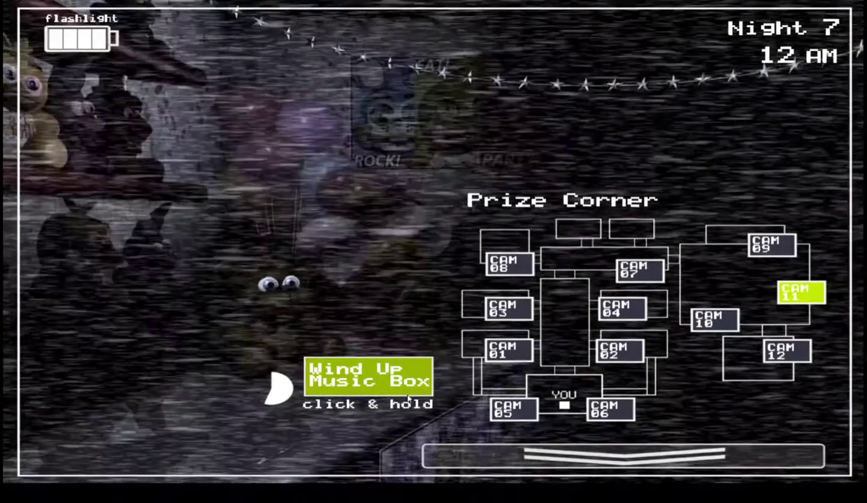
{"action": "left_click_drag", "start_coordinate": [403, 386], "coordinate": [404, 386]}
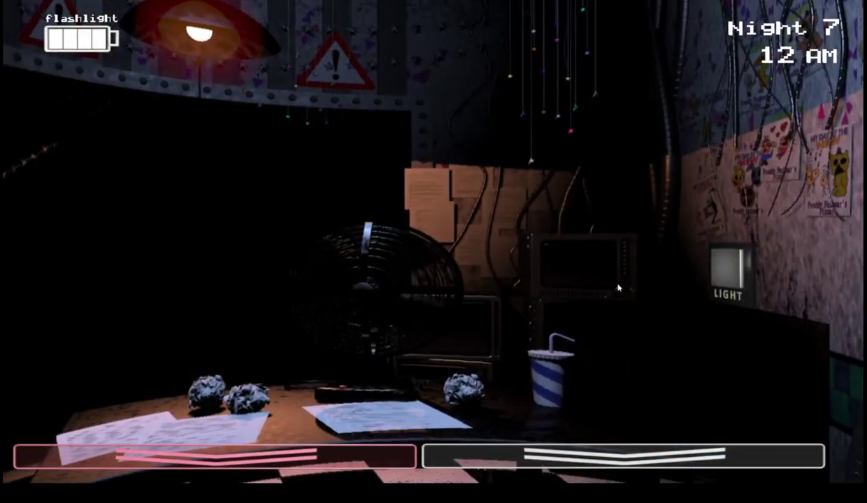
{"action": "left_click", "coordinate": [623, 454]}
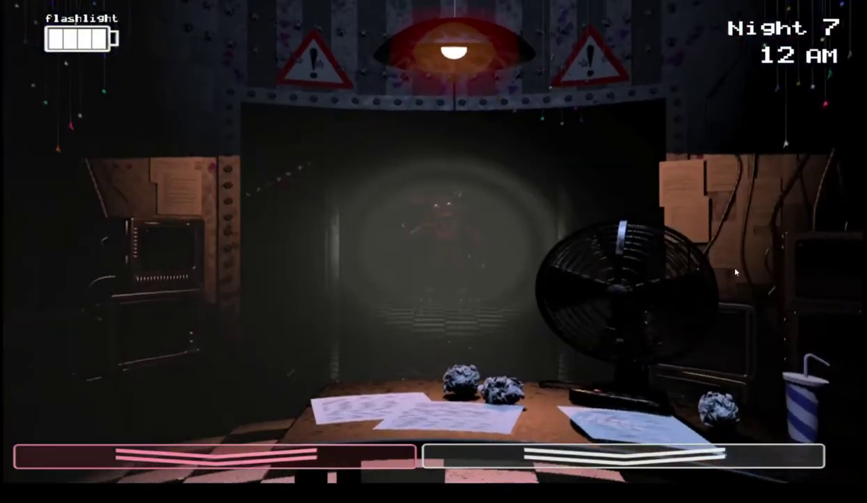
Light the right vent, then wind the music box back to nearly full
{"action": "left_click", "coordinate": [720, 260]}
{"action": "left_click", "coordinate": [622, 454]}
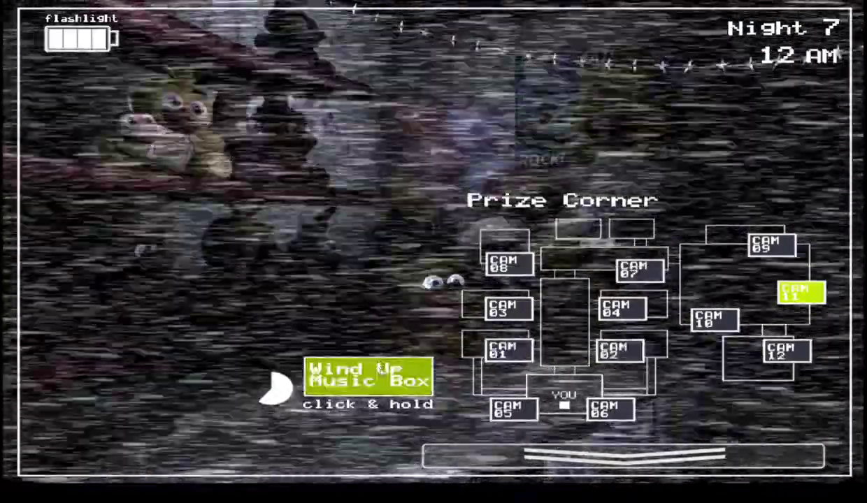
{"action": "left_click_drag", "start_coordinate": [381, 370], "coordinate": [381, 370]}
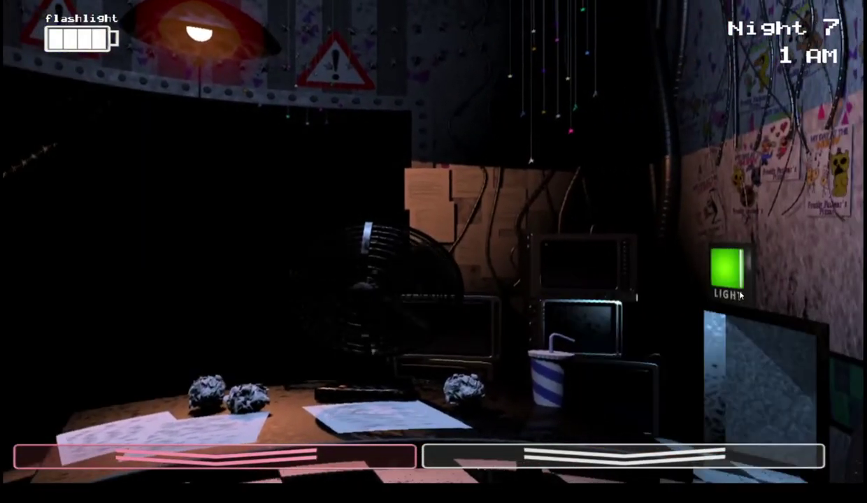
Check Prize Corner, then light the right and left vents for animatronics
{"action": "left_click", "coordinate": [622, 455]}
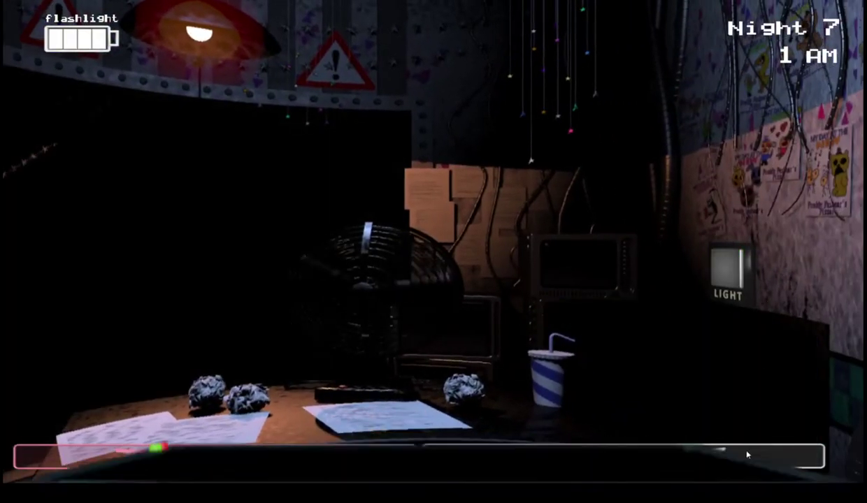
{"action": "left_click", "coordinate": [723, 448]}
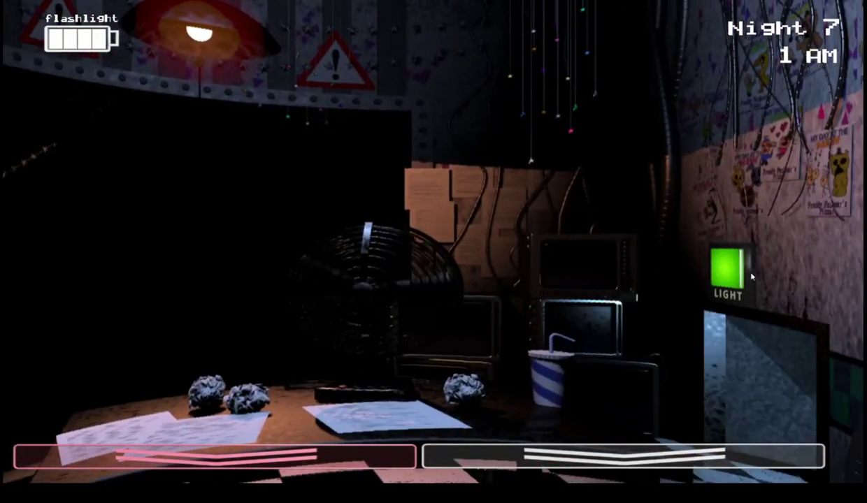
{"action": "left_click", "coordinate": [622, 455]}
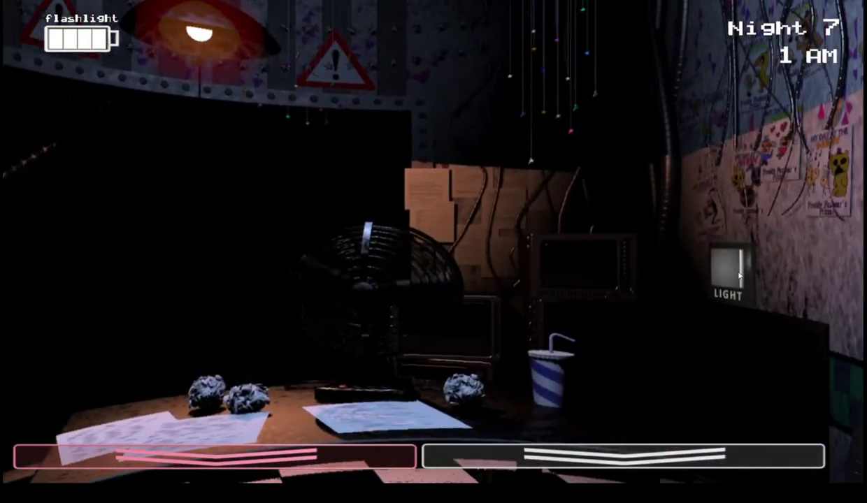
Take off the mask and wind the music box from nearly empty to full
{"action": "left_click", "coordinate": [622, 456]}
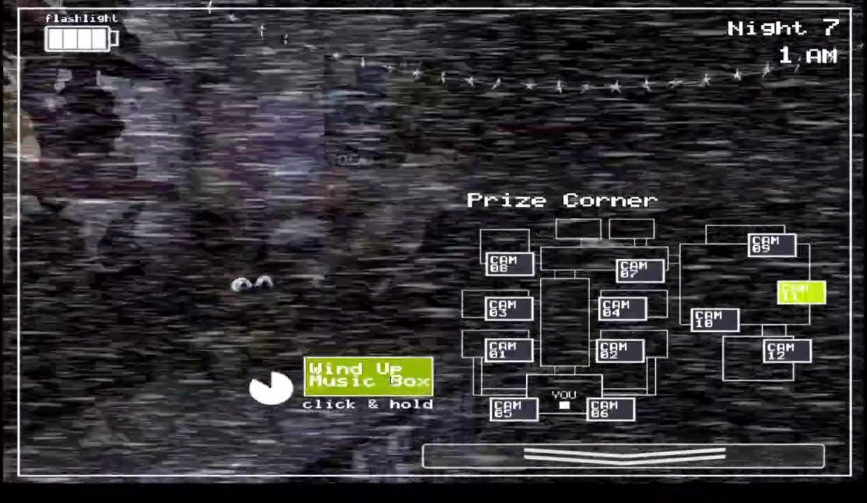
{"action": "left_click_drag", "start_coordinate": [389, 378], "coordinate": [390, 378]}
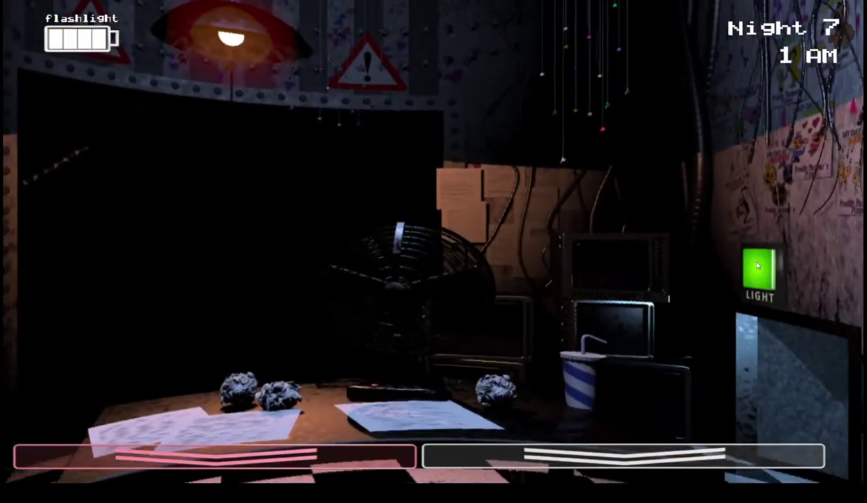
{"action": "left_click", "coordinate": [590, 438]}
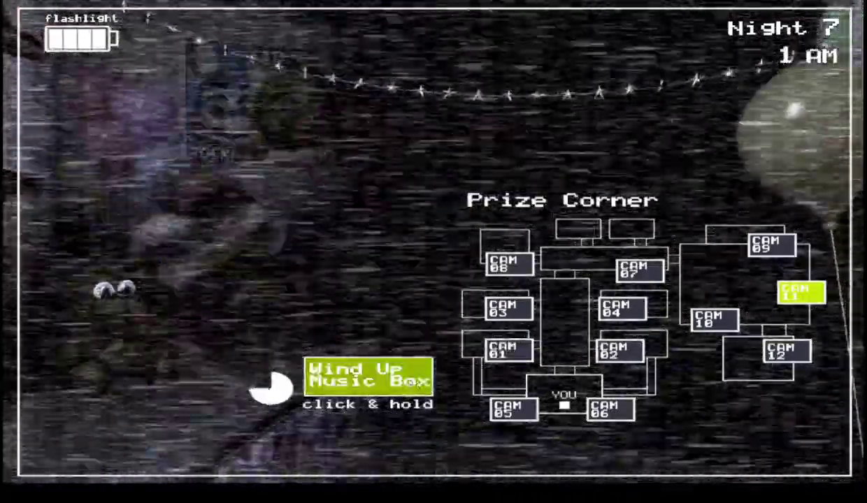
{"action": "left_click_drag", "start_coordinate": [368, 376], "coordinate": [368, 375]}
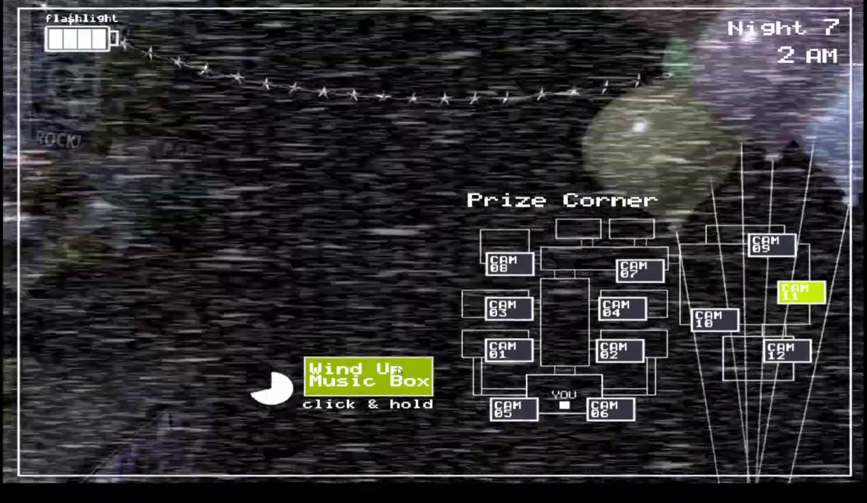
{"action": "left_click_drag", "start_coordinate": [399, 370], "coordinate": [399, 370]}
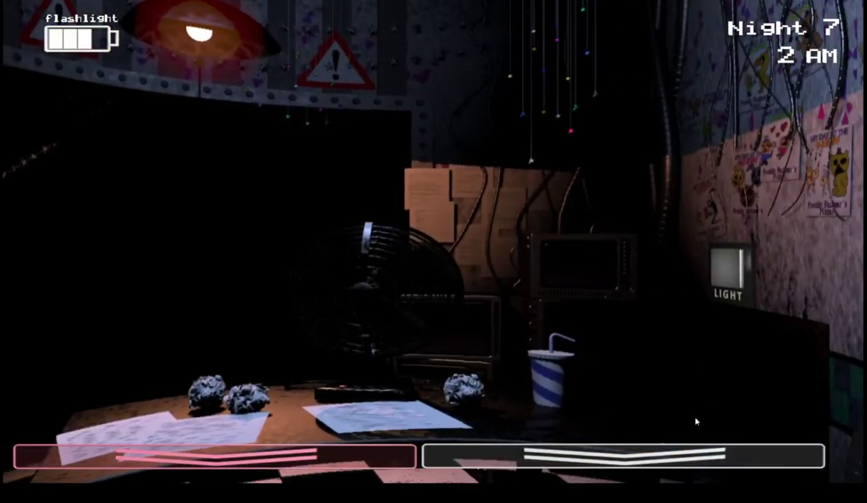
Top up the music box to full, then remove the mask and light the hallway
{"action": "left_click", "coordinate": [622, 455]}
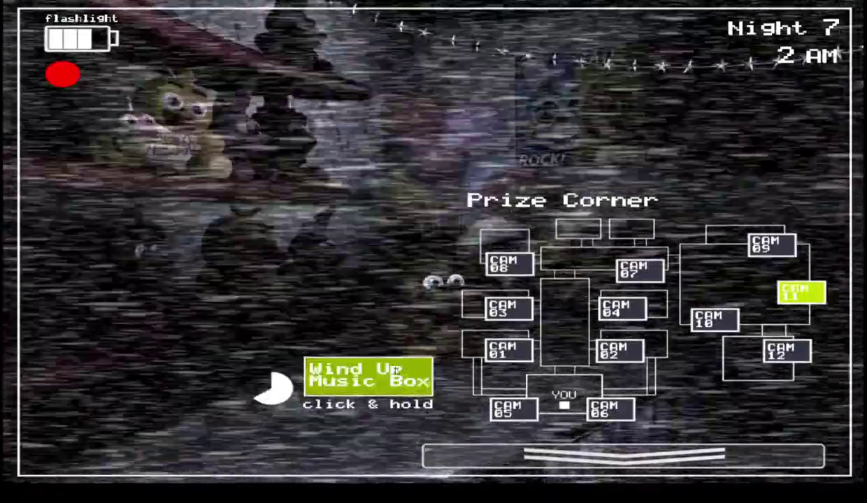
{"action": "left_click_drag", "start_coordinate": [401, 370], "coordinate": [403, 371]}
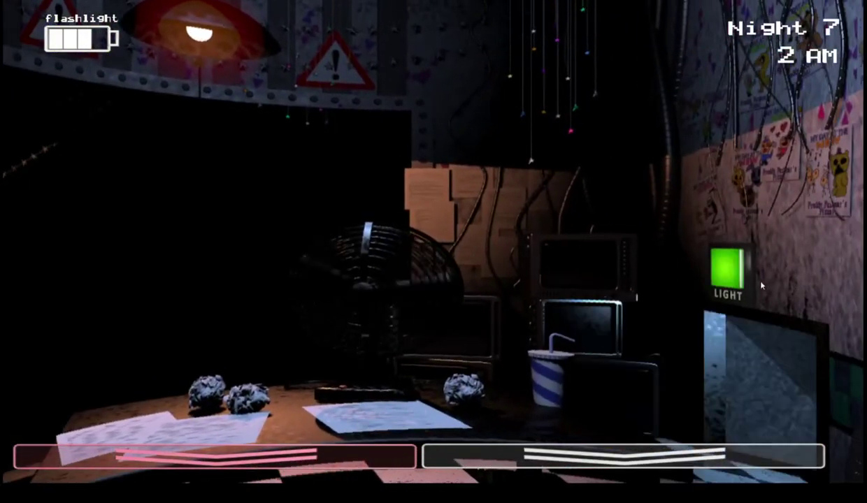
{"action": "left_click", "coordinate": [664, 459]}
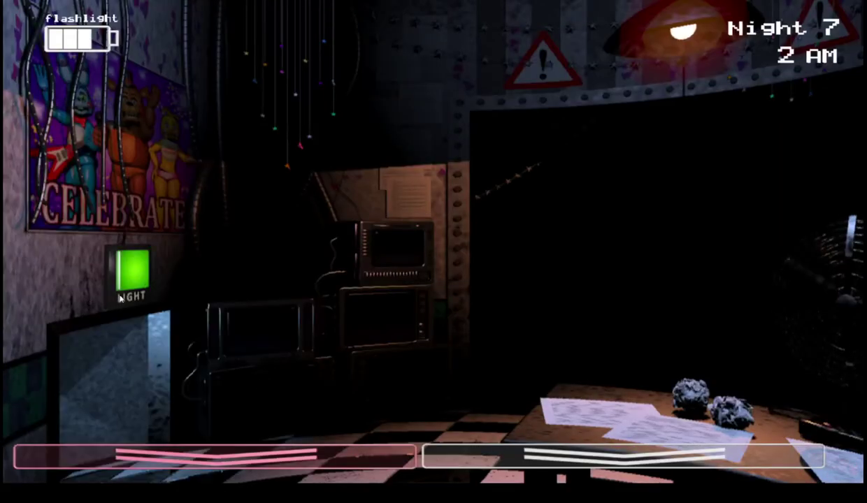
{"action": "key", "text": "ctrl"}
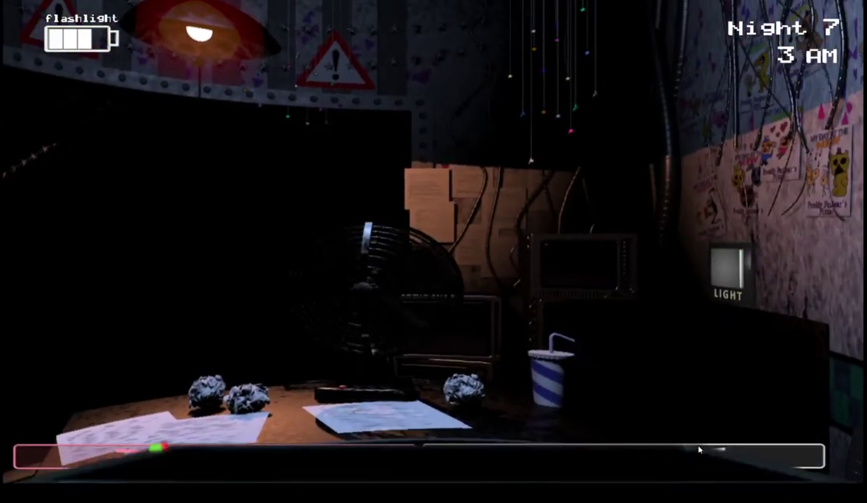
{"action": "key", "text": "ctrl"}
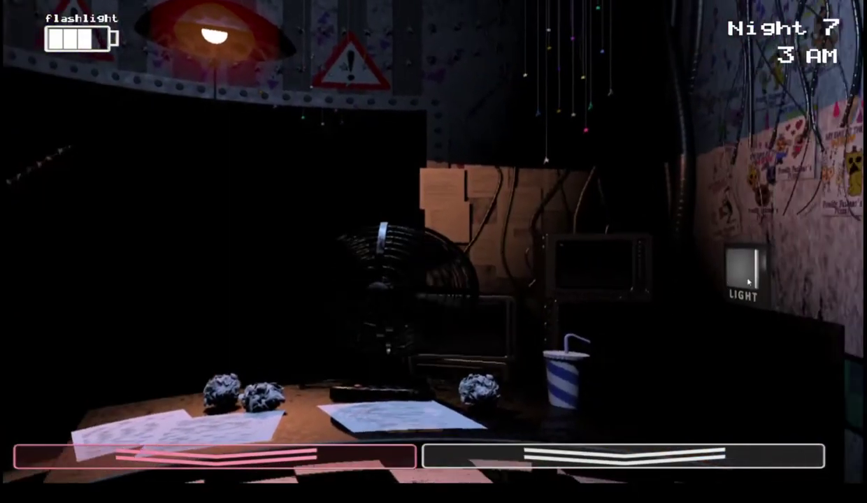
Remove the mask and keep winding the music box on the Prize Corner feed
{"action": "left_click", "coordinate": [769, 458]}
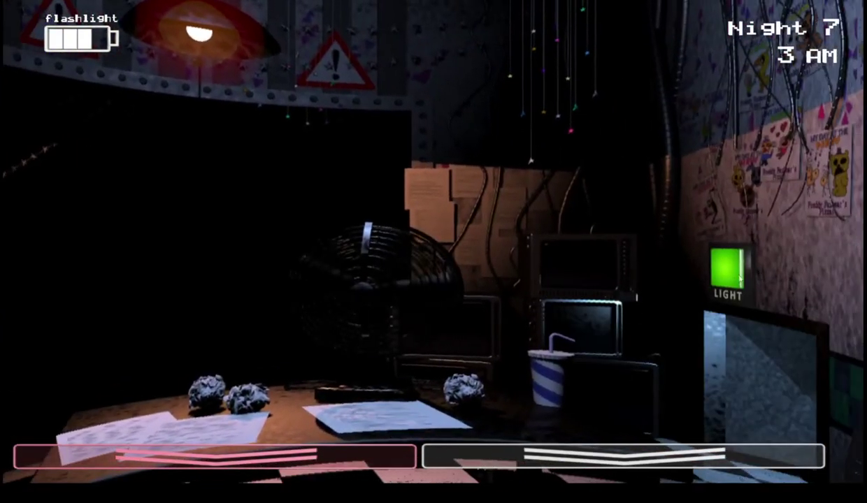
{"action": "left_click", "coordinate": [511, 384]}
{"action": "left_click_drag", "start_coordinate": [368, 378], "coordinate": [369, 378]}
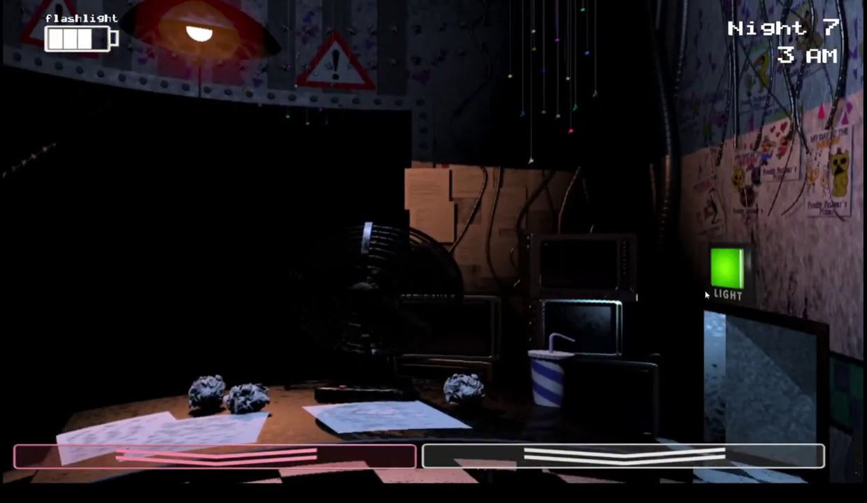
{"action": "left_click", "coordinate": [622, 457]}
{"action": "left_click_drag", "start_coordinate": [368, 377], "coordinate": [363, 380]}
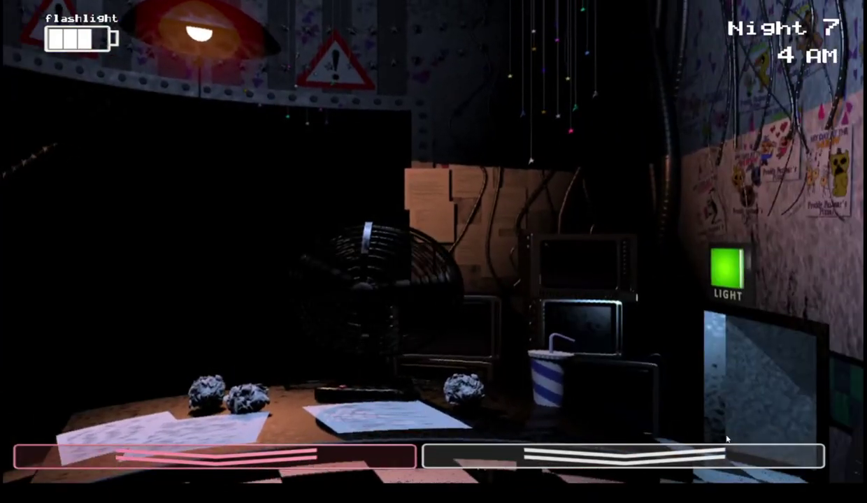
Drop the mask and fully wind the music box on CAM 11
{"action": "left_click", "coordinate": [622, 456]}
{"action": "left_click_drag", "start_coordinate": [420, 374], "coordinate": [409, 377]}
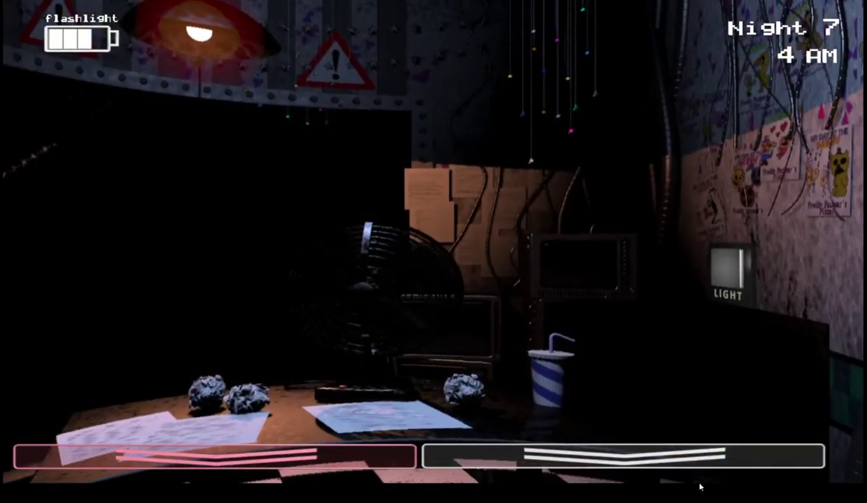
{"action": "left_click", "coordinate": [687, 456]}
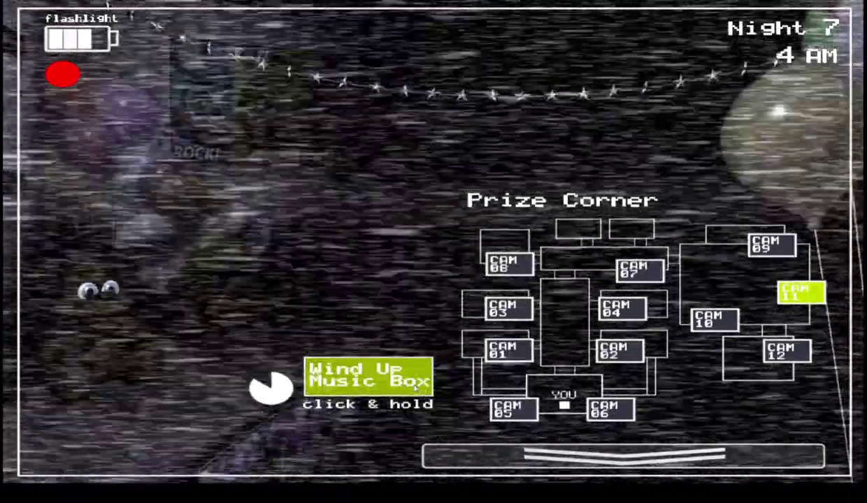
{"action": "left_click_drag", "start_coordinate": [272, 388], "coordinate": [272, 388]}
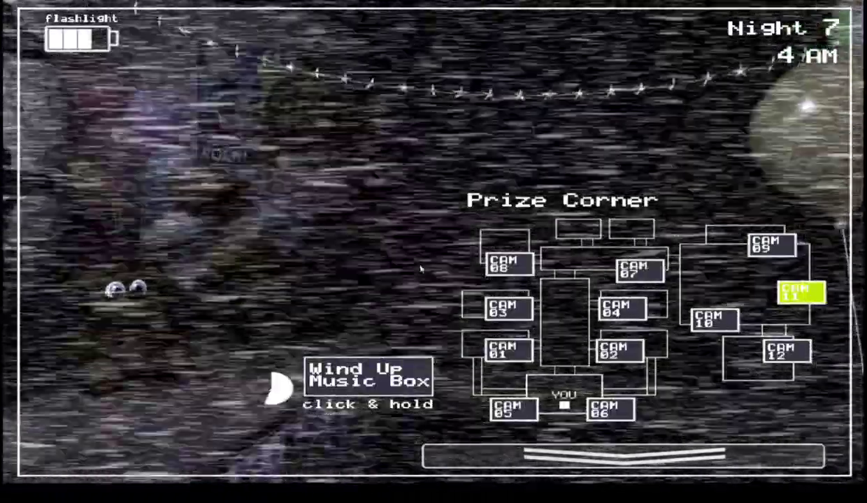
Wind the music box nearly full again, then remove the mask to check cameras
{"action": "left_click", "coordinate": [368, 375]}
{"action": "left_click_drag", "start_coordinate": [395, 381], "coordinate": [396, 382]}
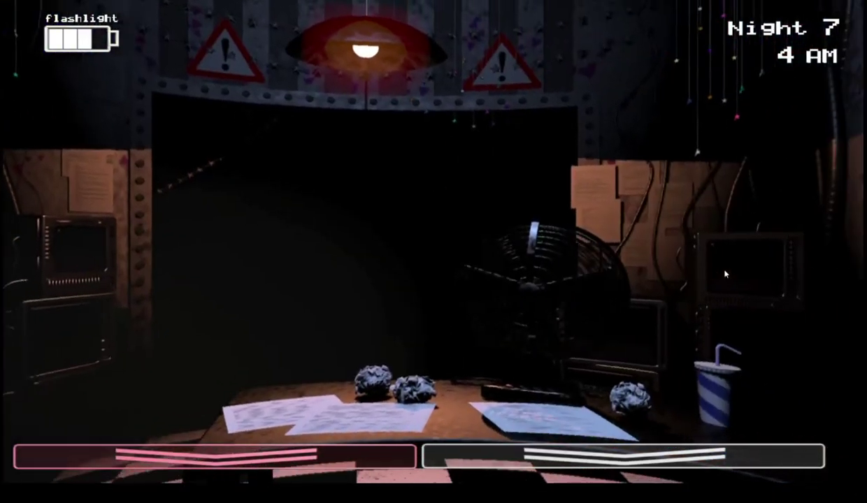
{"action": "left_click", "coordinate": [769, 451]}
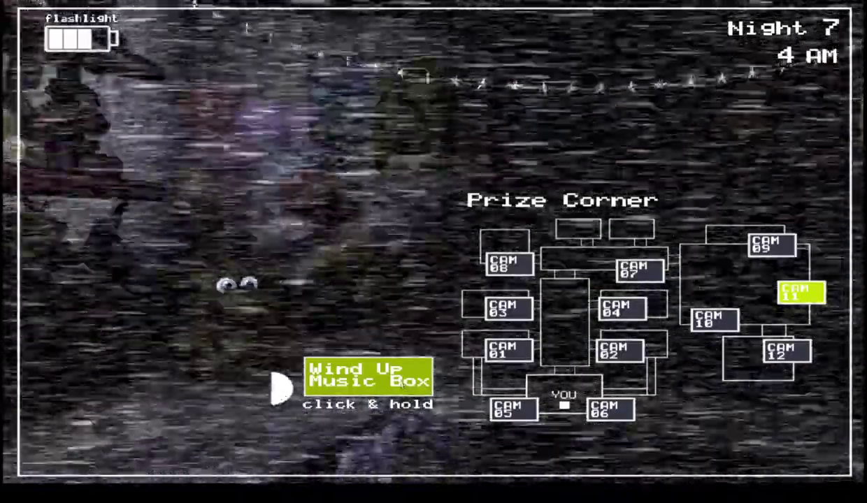
{"action": "left_click_drag", "start_coordinate": [401, 384], "coordinate": [400, 383]}
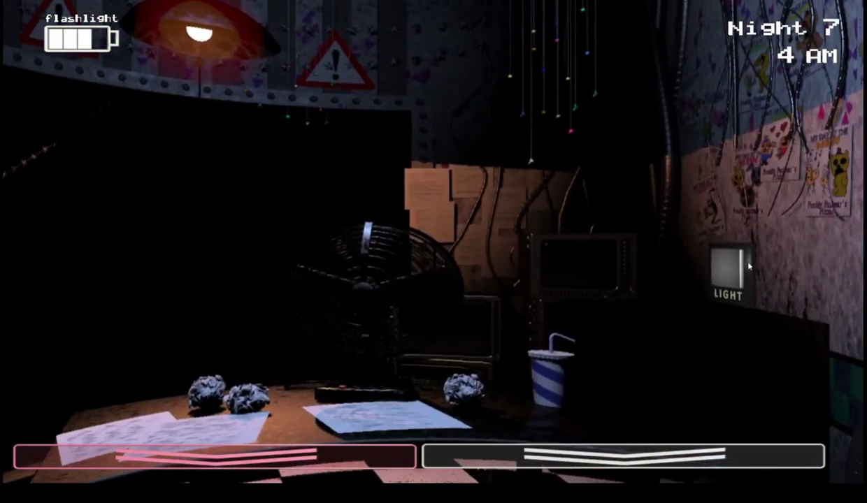
{"action": "left_click", "coordinate": [684, 440]}
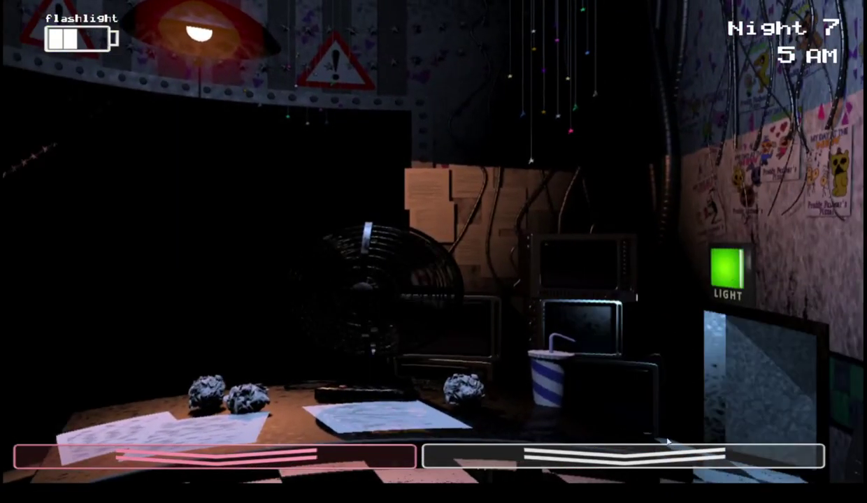
Wind the music box to full, light the hallway, then wind it fully again
{"action": "left_click", "coordinate": [669, 451]}
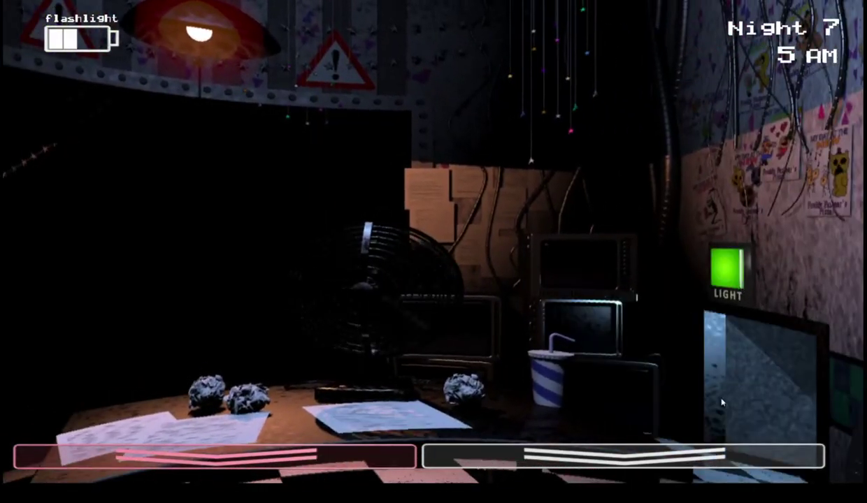
{"action": "left_click_drag", "start_coordinate": [369, 378], "coordinate": [424, 382]}
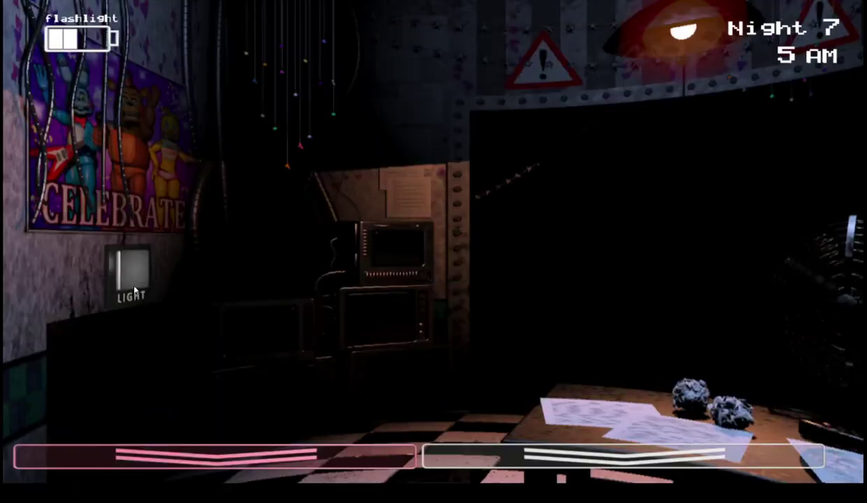
{"action": "key", "text": "ctrl"}
{"action": "mouse_move", "coordinate": [629, 482]}
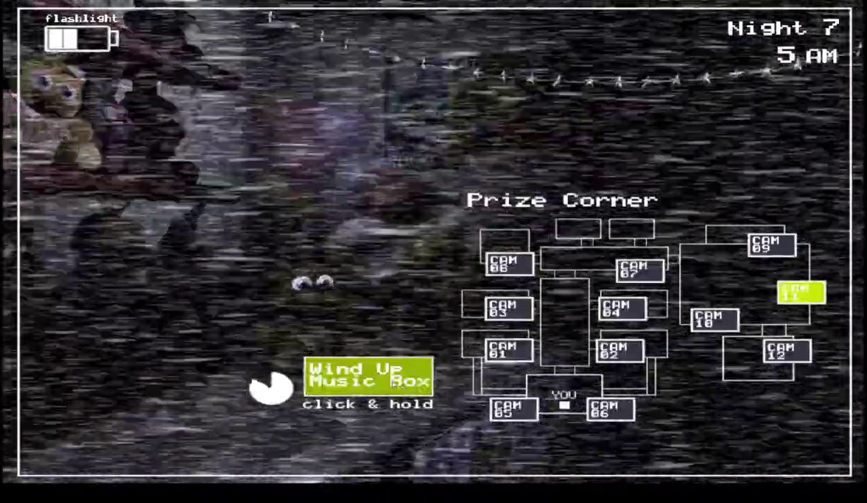
{"action": "left_click_drag", "start_coordinate": [336, 306], "coordinate": [336, 305]}
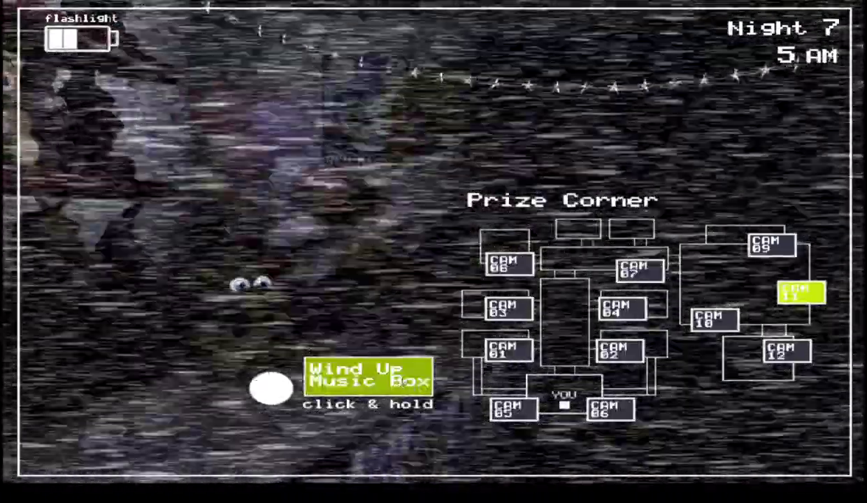